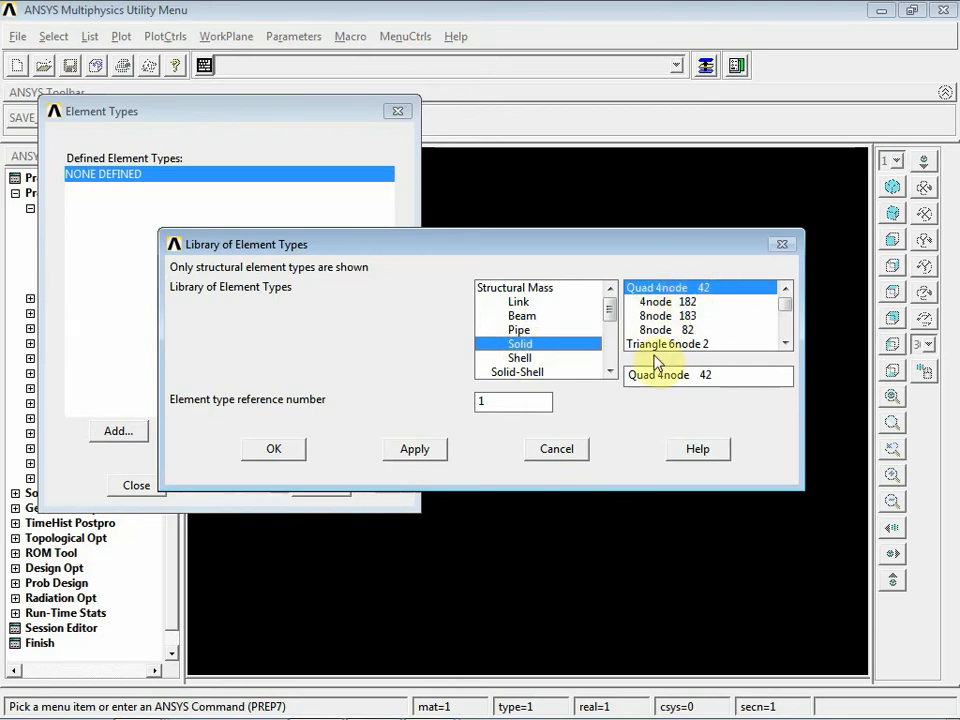
Add the Solid Quad 4node 42 element type and set its element behavior (K3) to Plane strs w/thk.
click(275, 450)
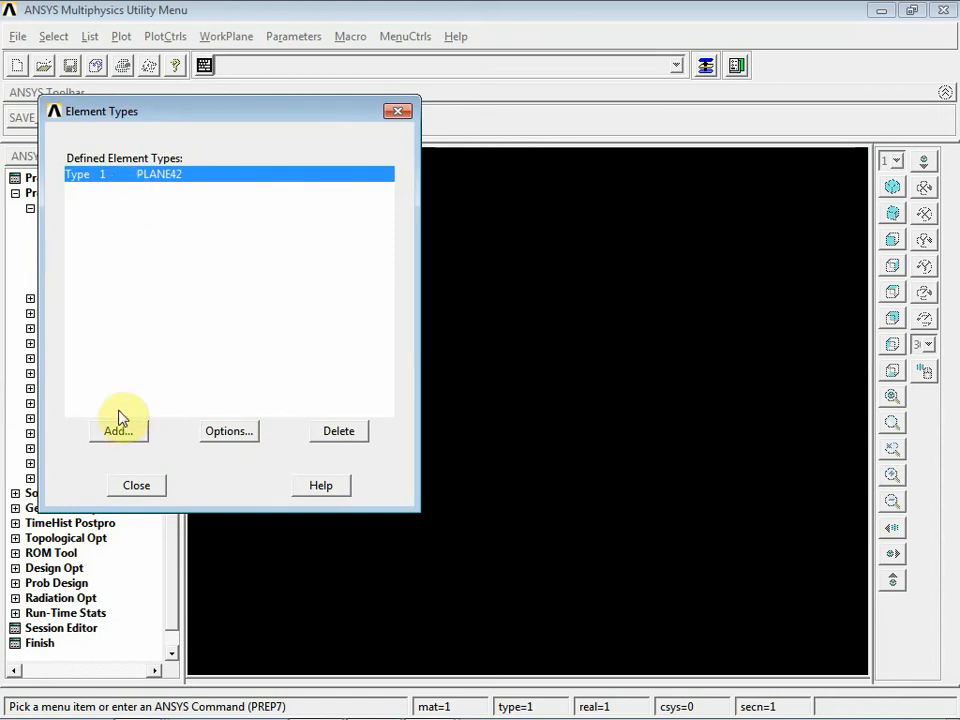
click(243, 436)
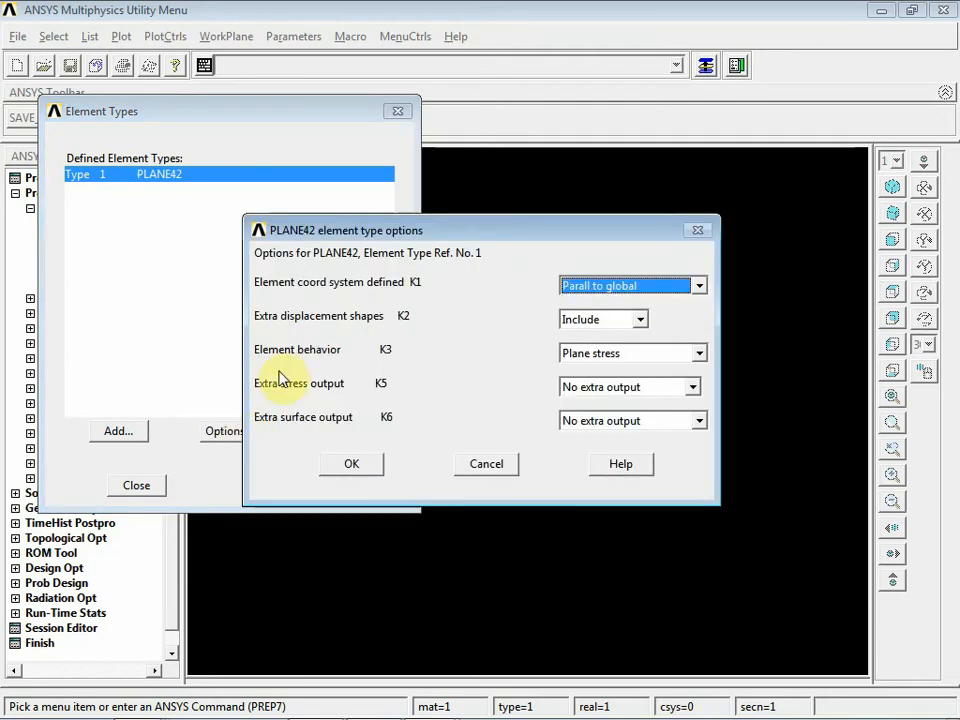
click(699, 358)
click(659, 414)
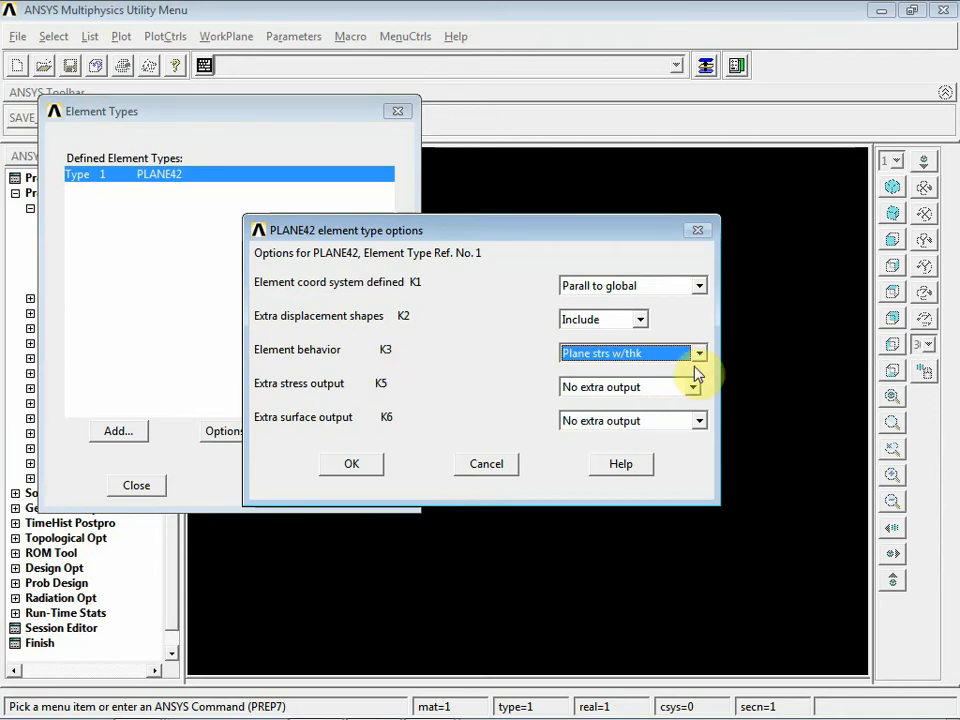
click(351, 464)
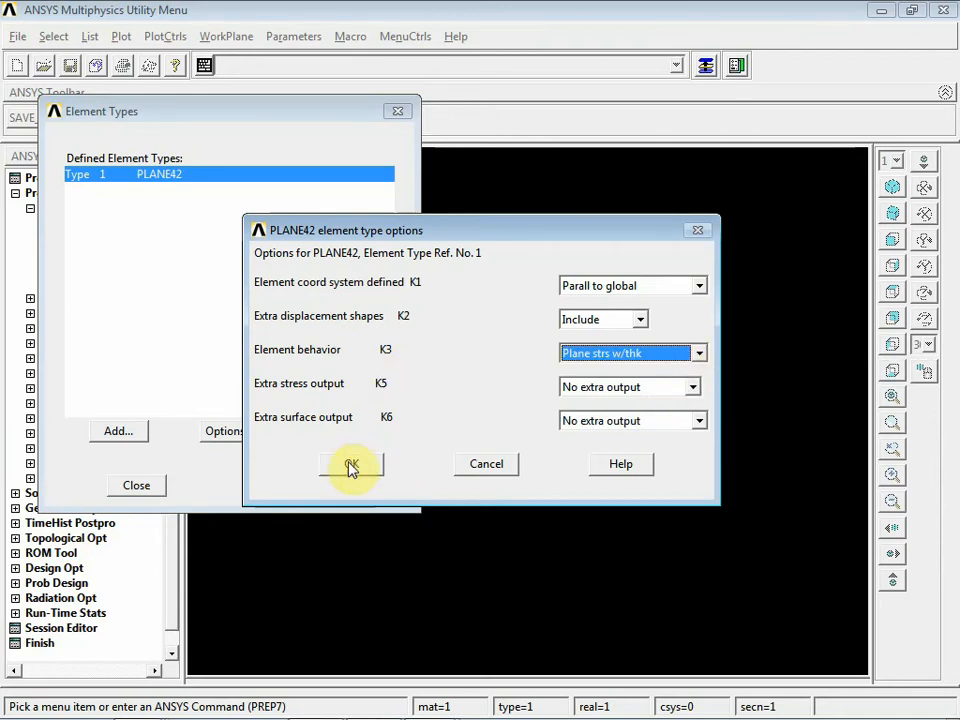
click(141, 485)
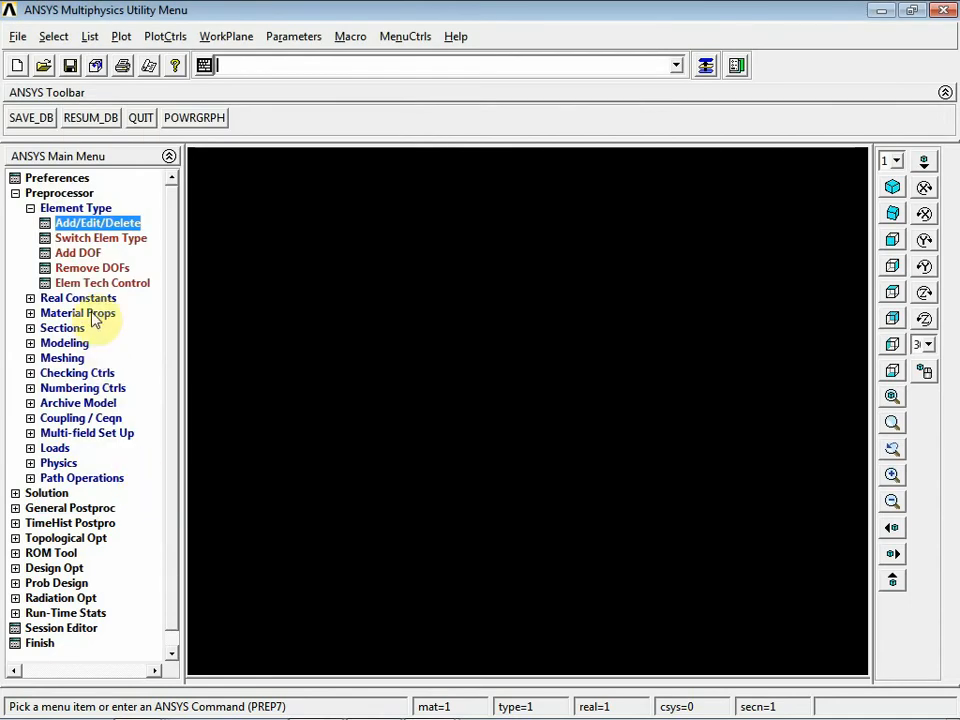
Add real constant set 1 for the PLANE42 element type with a thickness (THK) of 10.
click(88, 300)
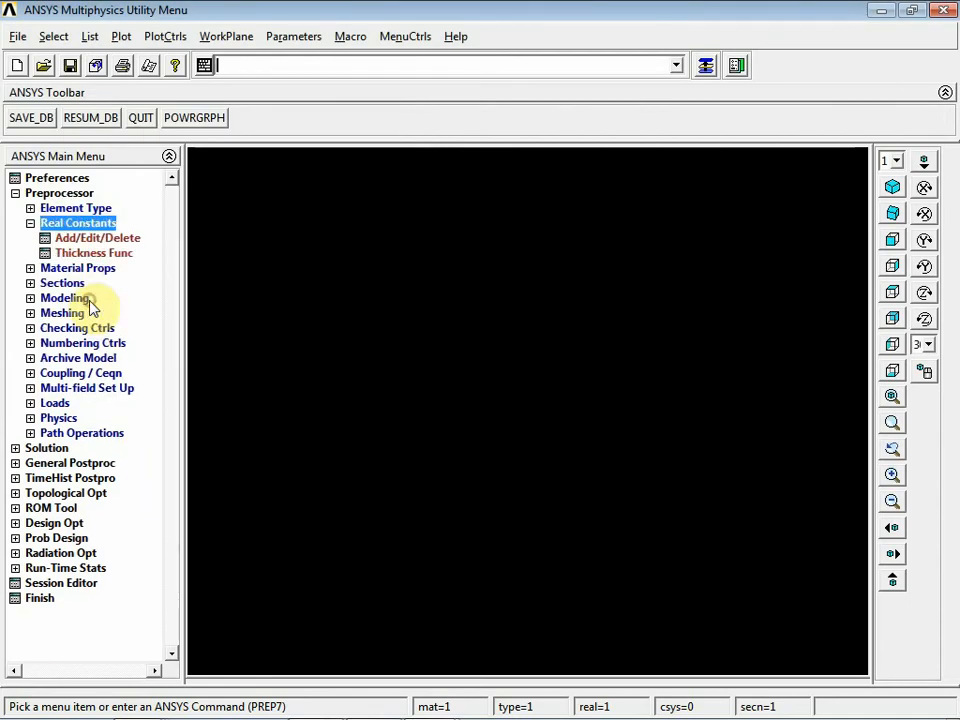
click(92, 242)
click(105, 406)
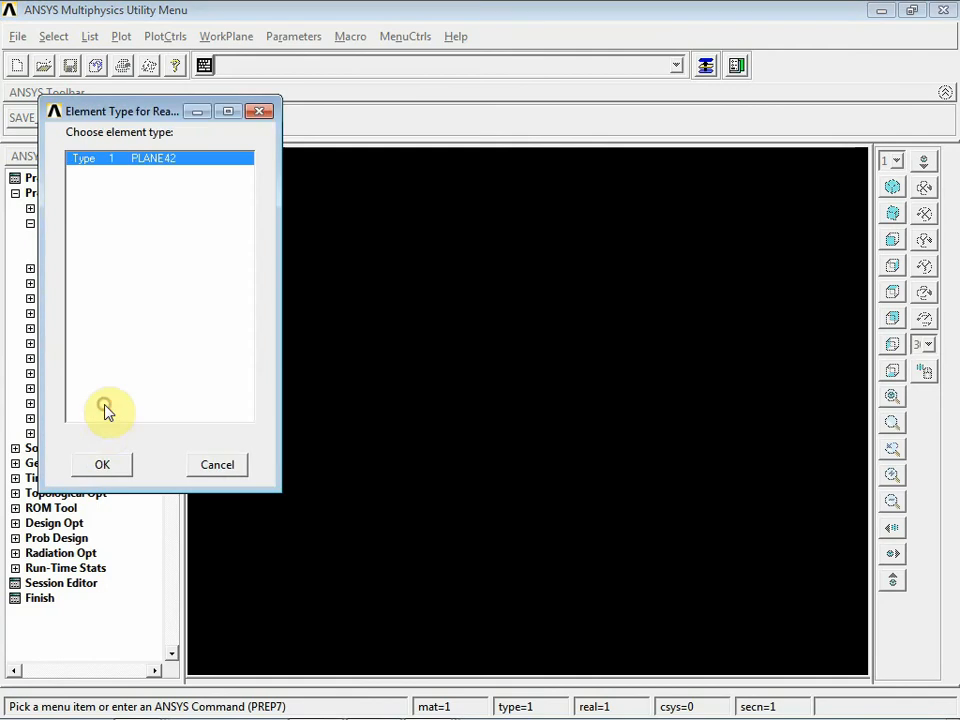
click(105, 466)
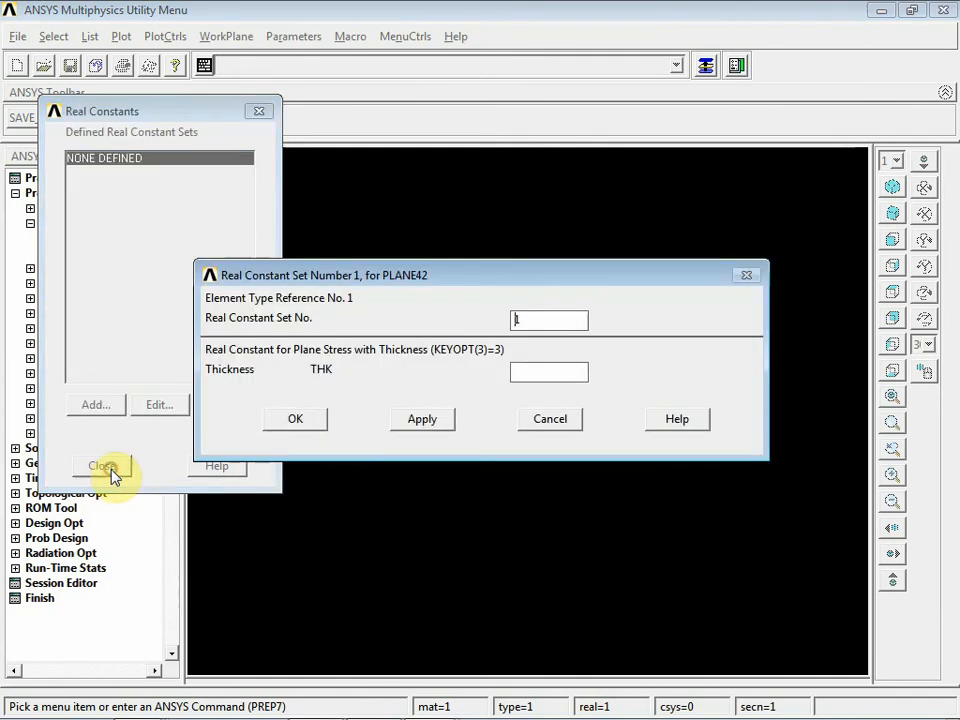
click(537, 375)
text(10)
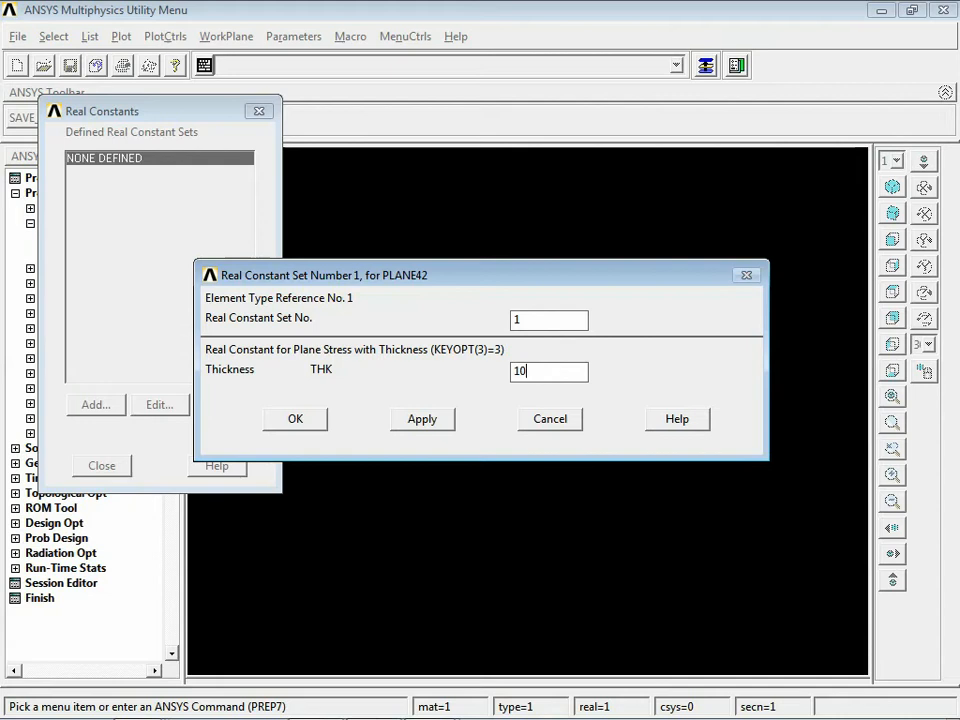
click(313, 420)
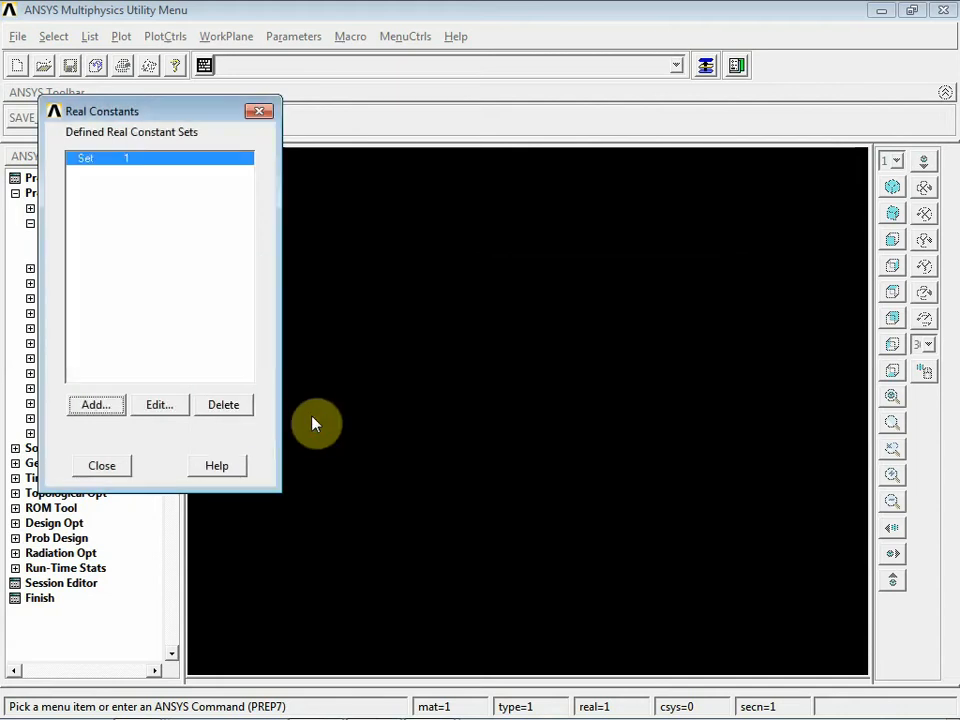
click(105, 466)
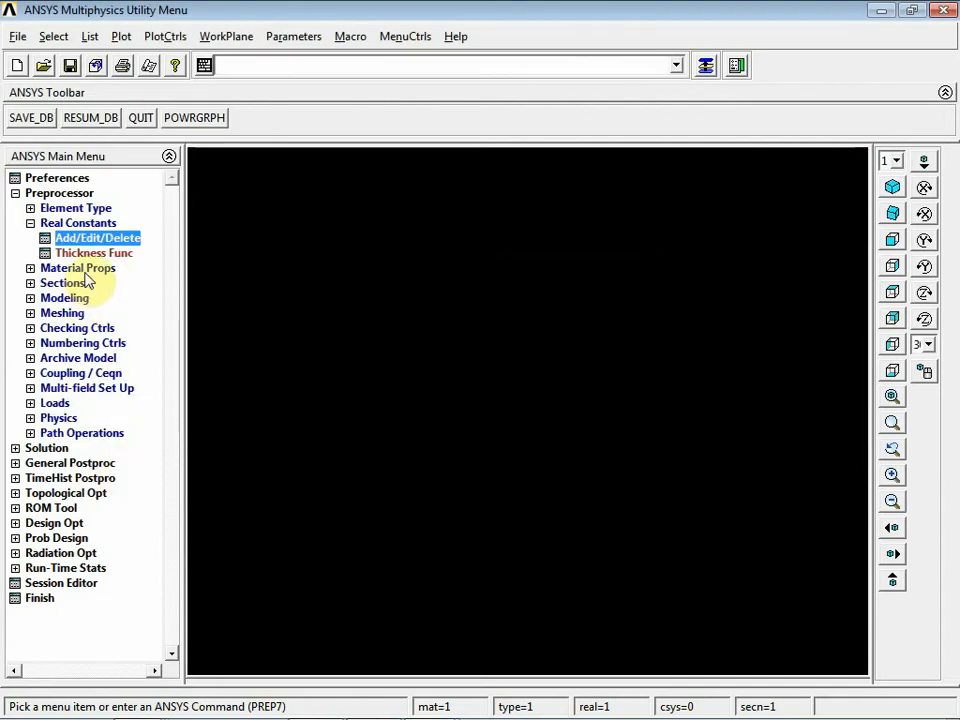
Define a structural linear elastic isotropic material for model number 1 with EX 2e5, leaving PRXY blank.
click(78, 268)
click(96, 298)
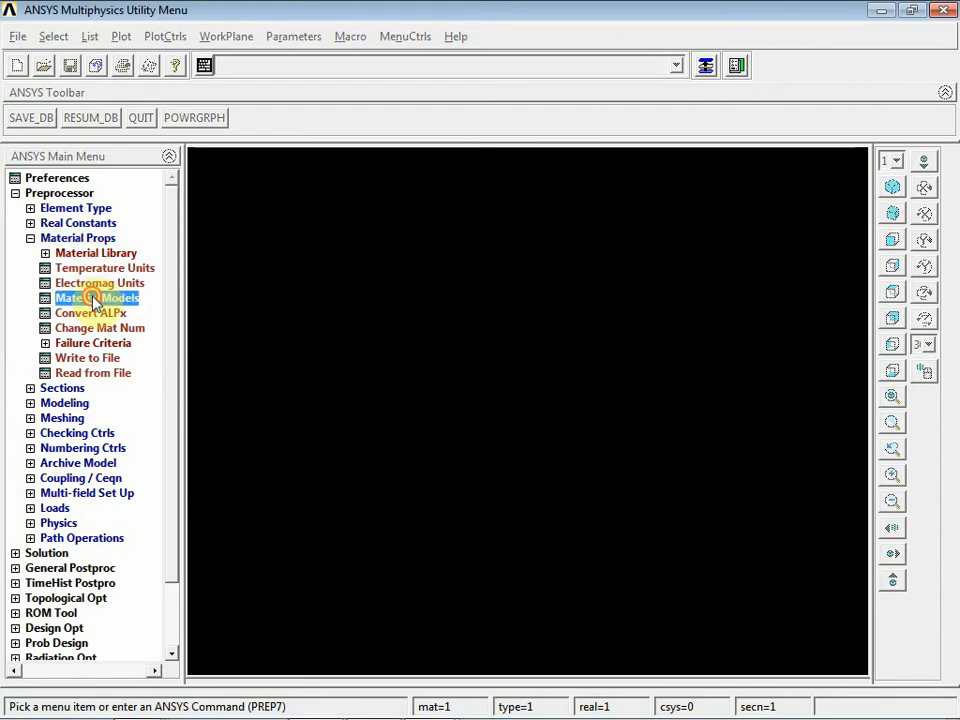
double_click(506, 318)
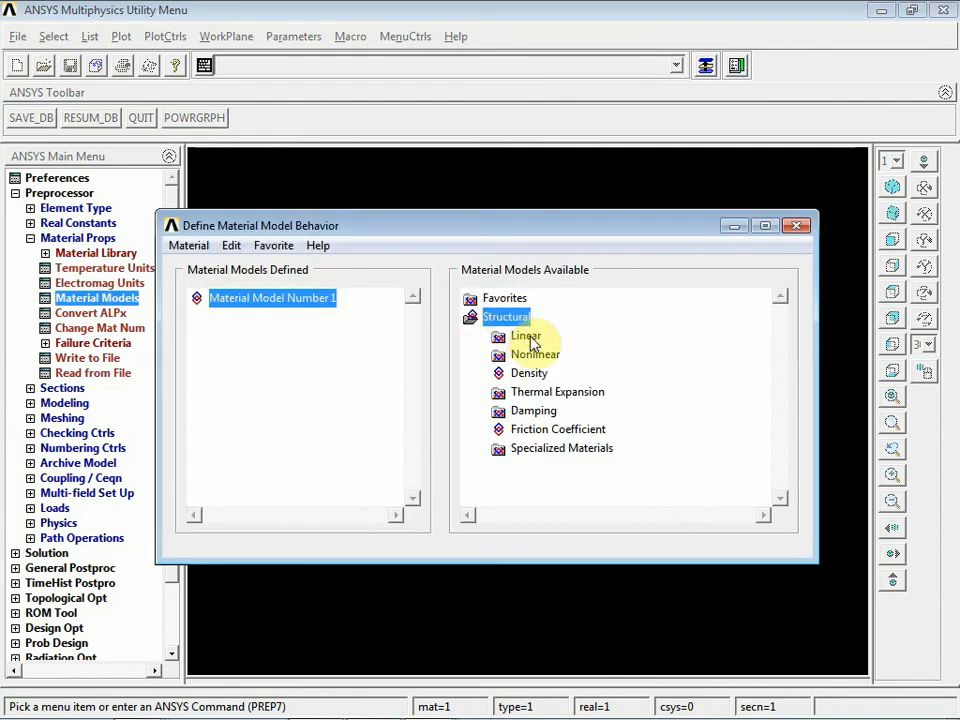
double_click(527, 337)
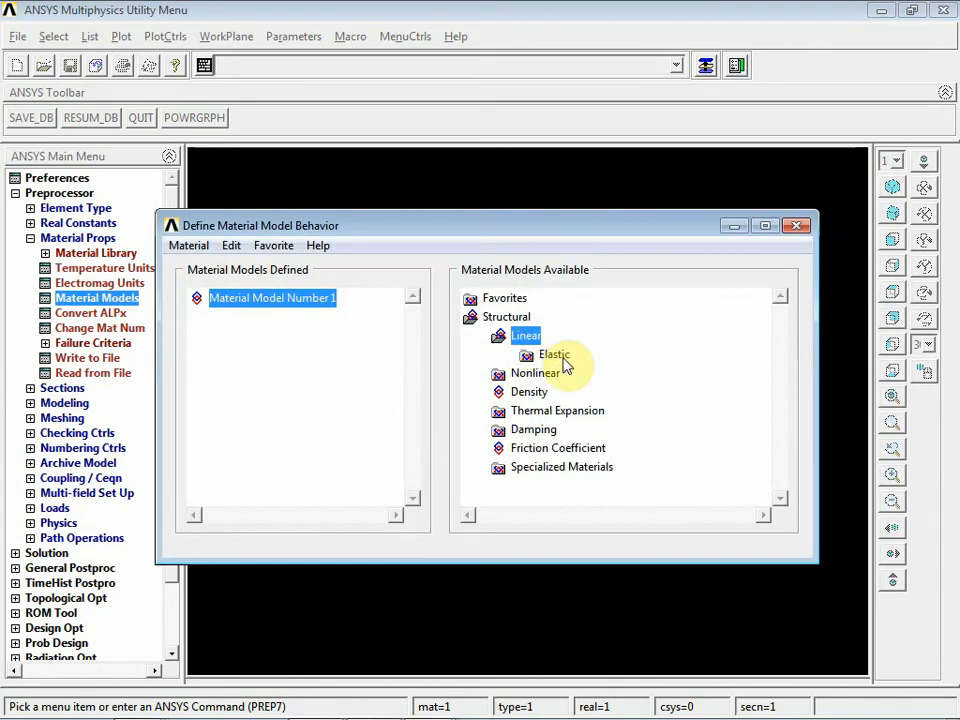
click(560, 358)
double_click(560, 357)
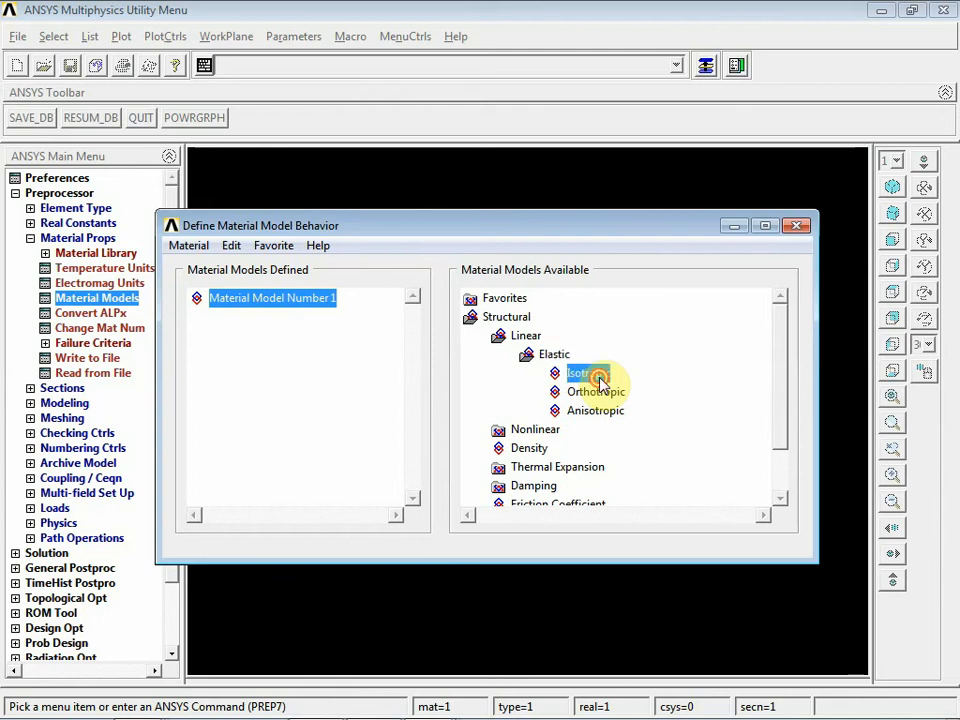
double_click(540, 376)
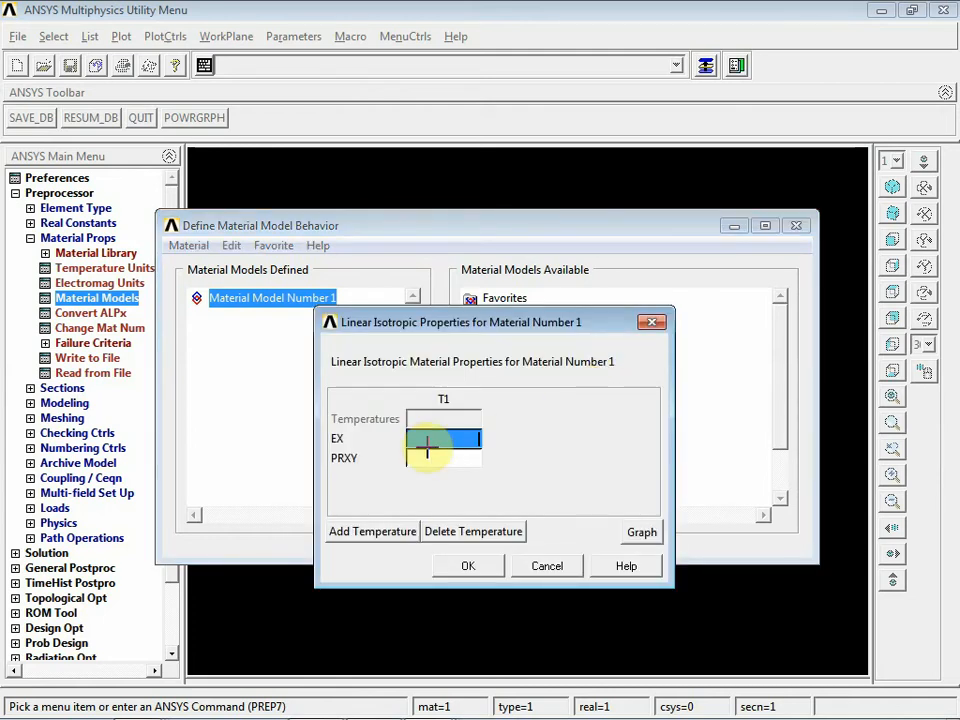
text(2)
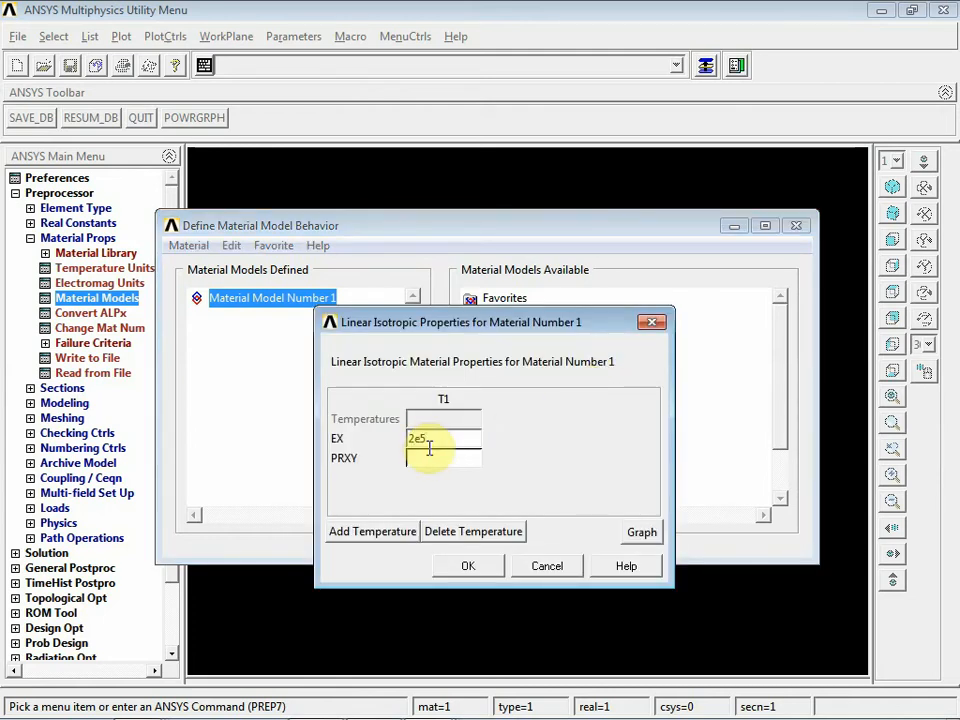
text(e5)
click(468, 566)
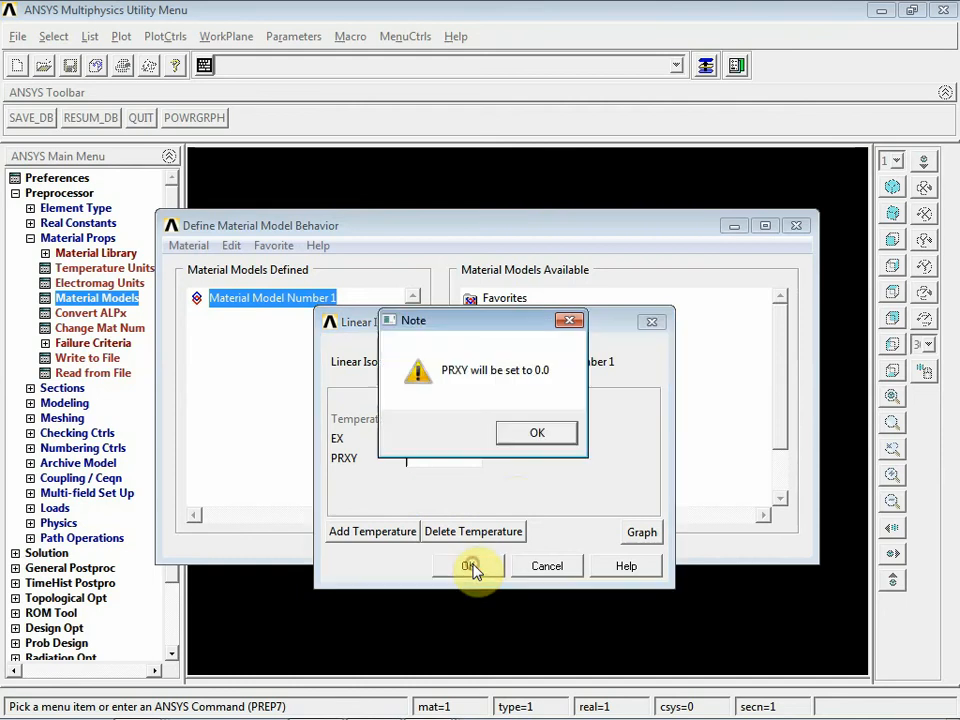
click(535, 434)
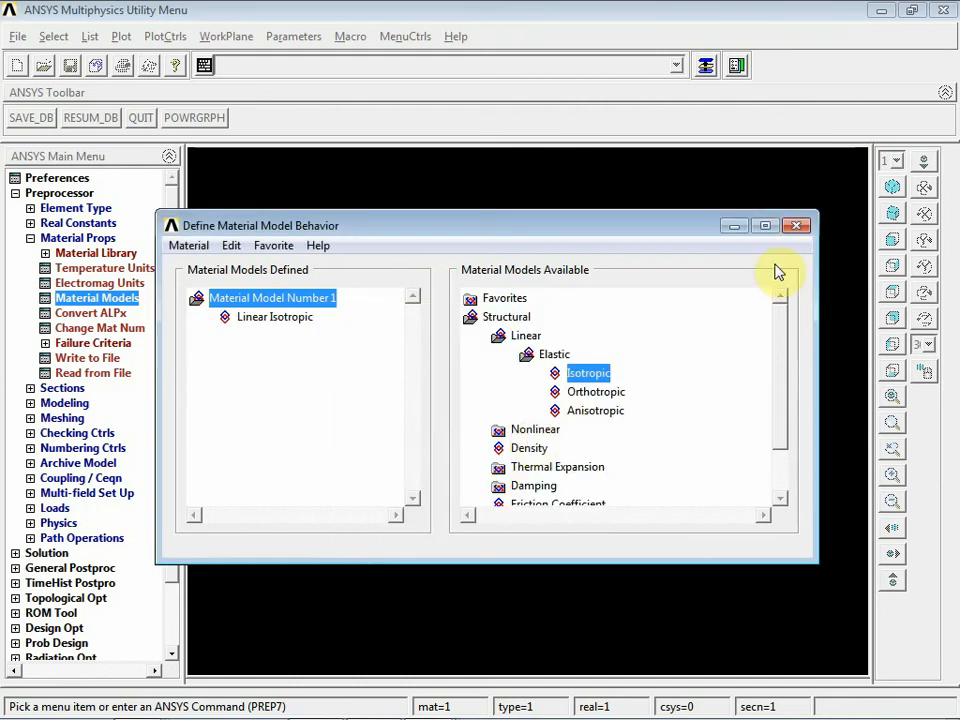
click(797, 231)
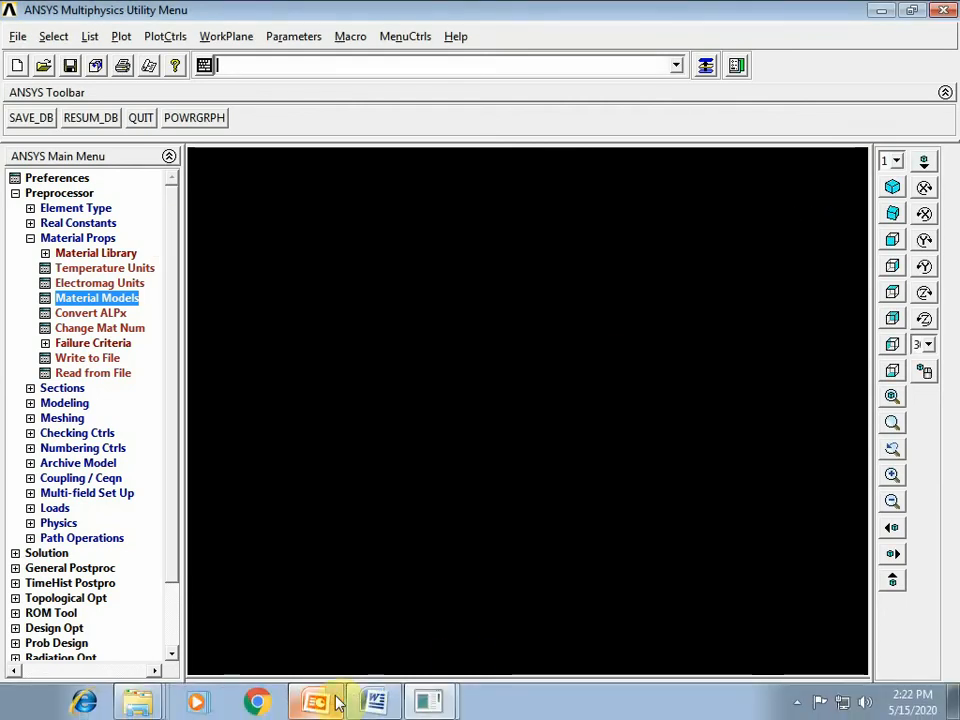
Check the plate drawing in PowerPoint and create a rectangular area in ANSYS by dimensions, X from 0 to 200 and Y from 0 to 100.
click(336, 700)
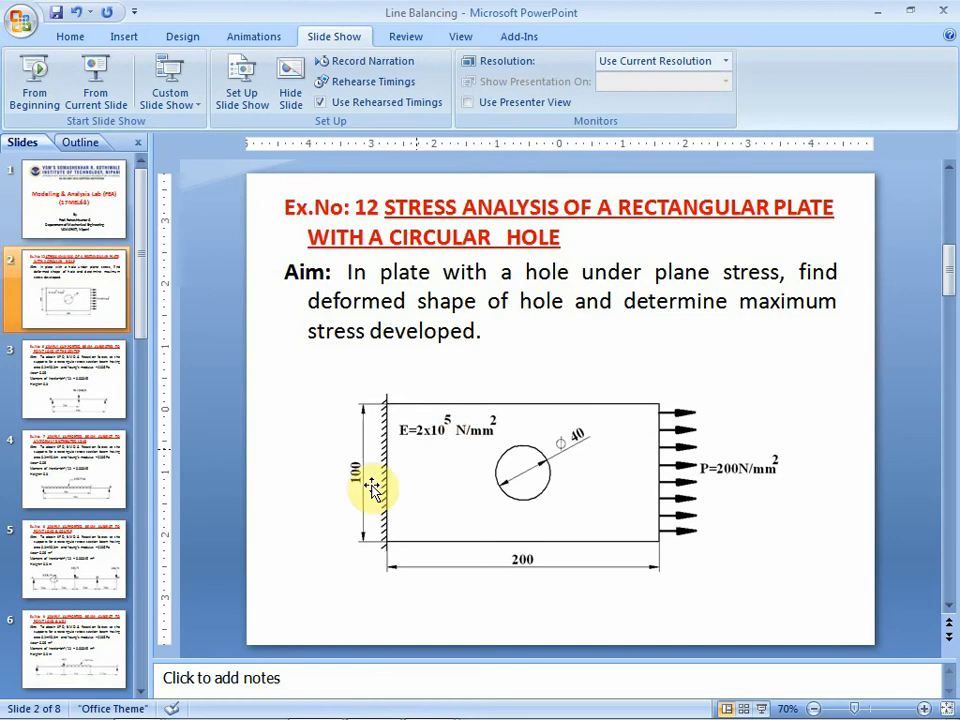
click(424, 662)
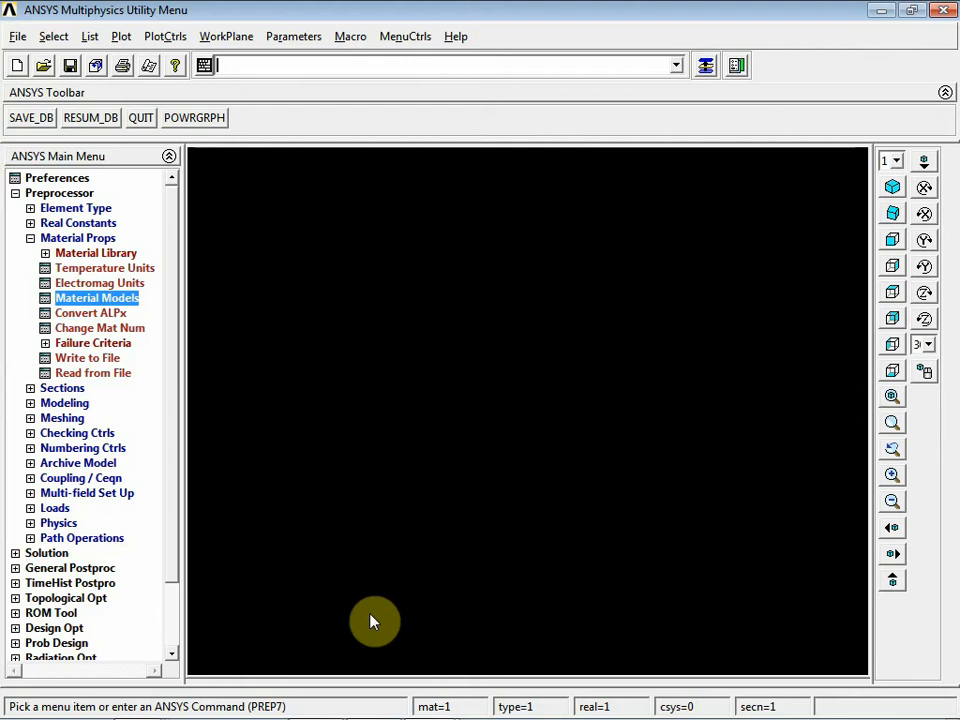
click(30, 404)
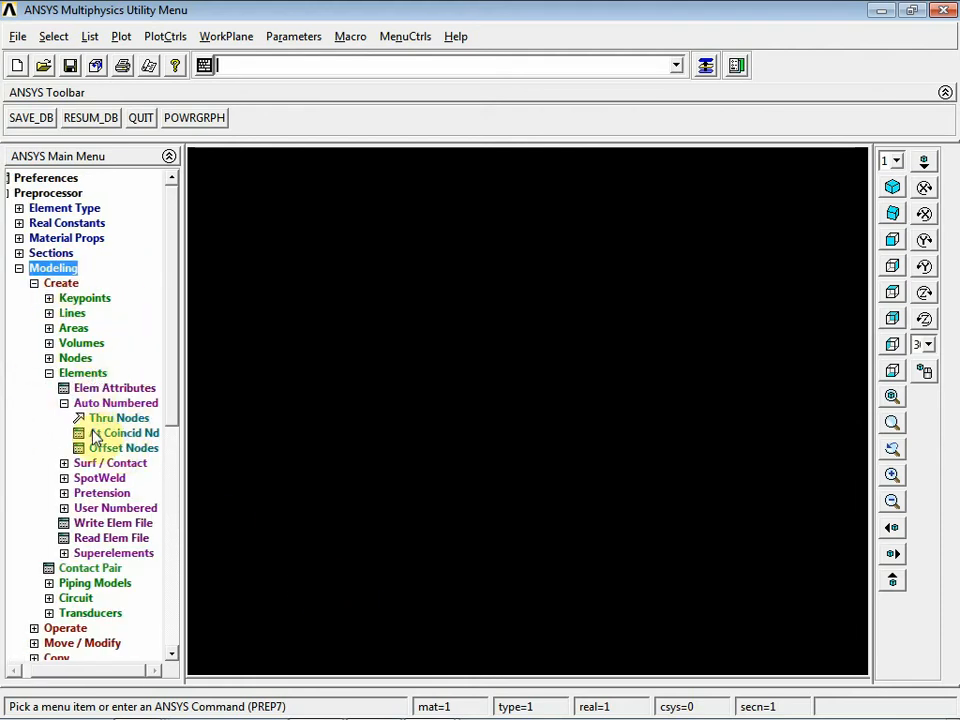
click(49, 329)
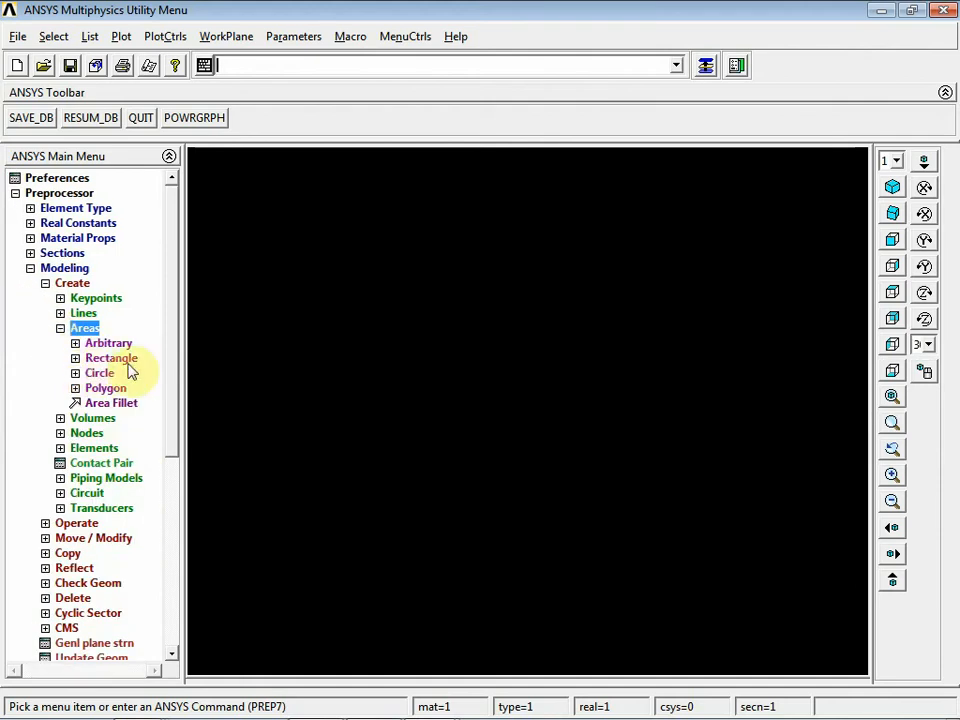
click(75, 359)
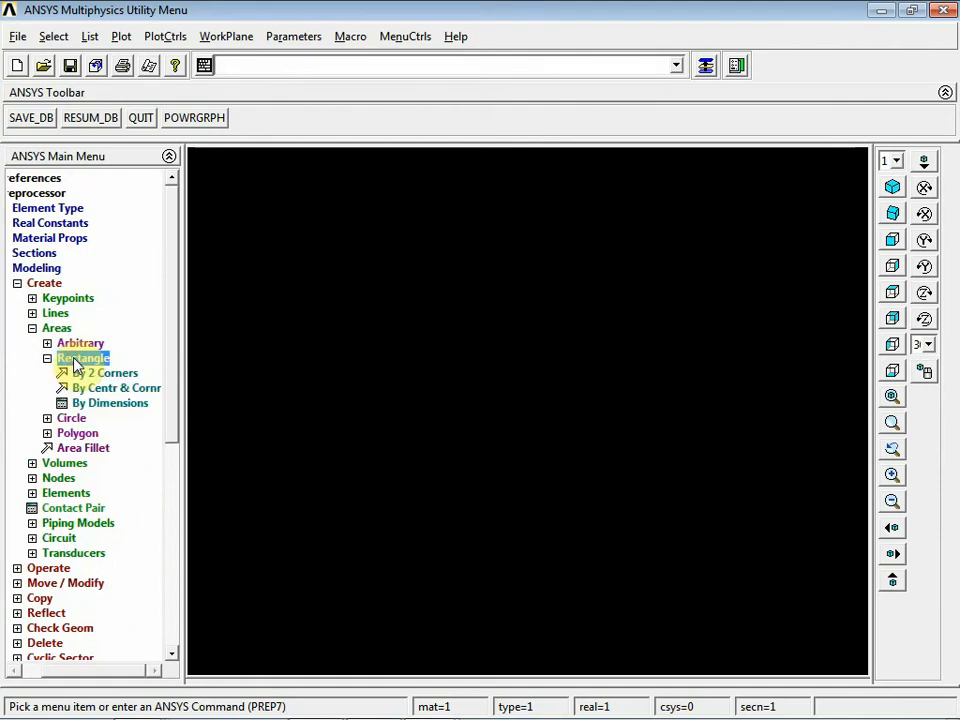
click(97, 404)
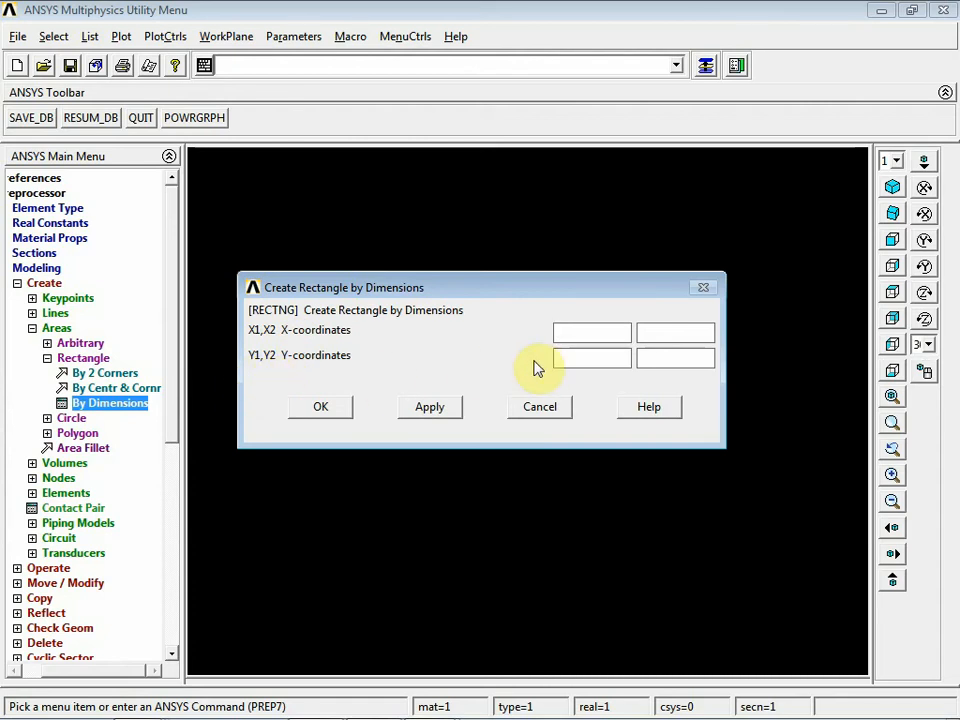
text(0)
click(697, 323)
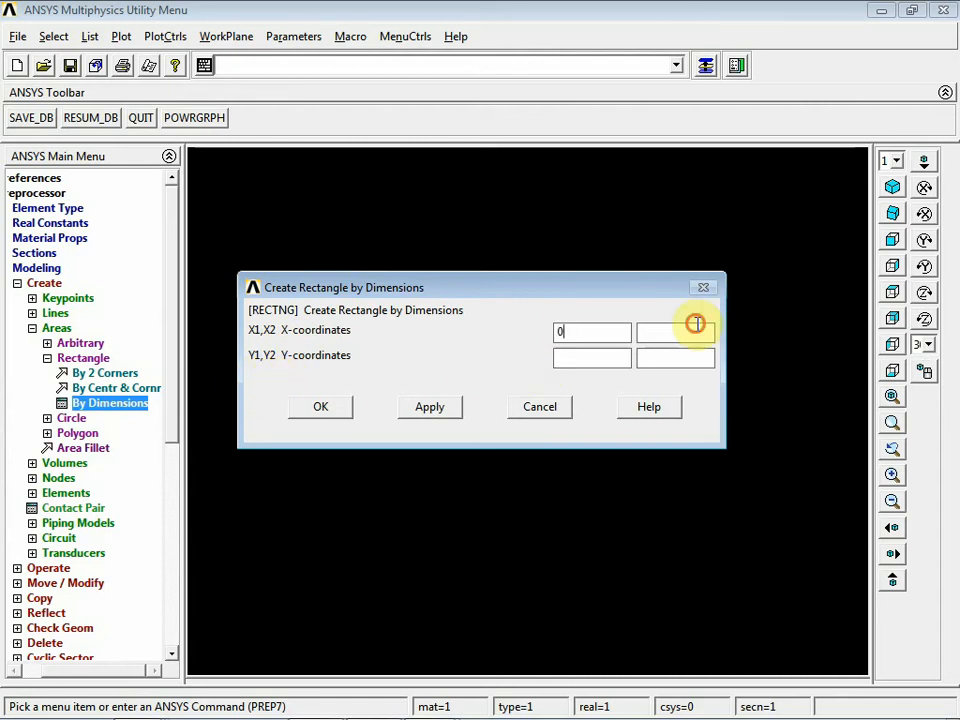
text(200)
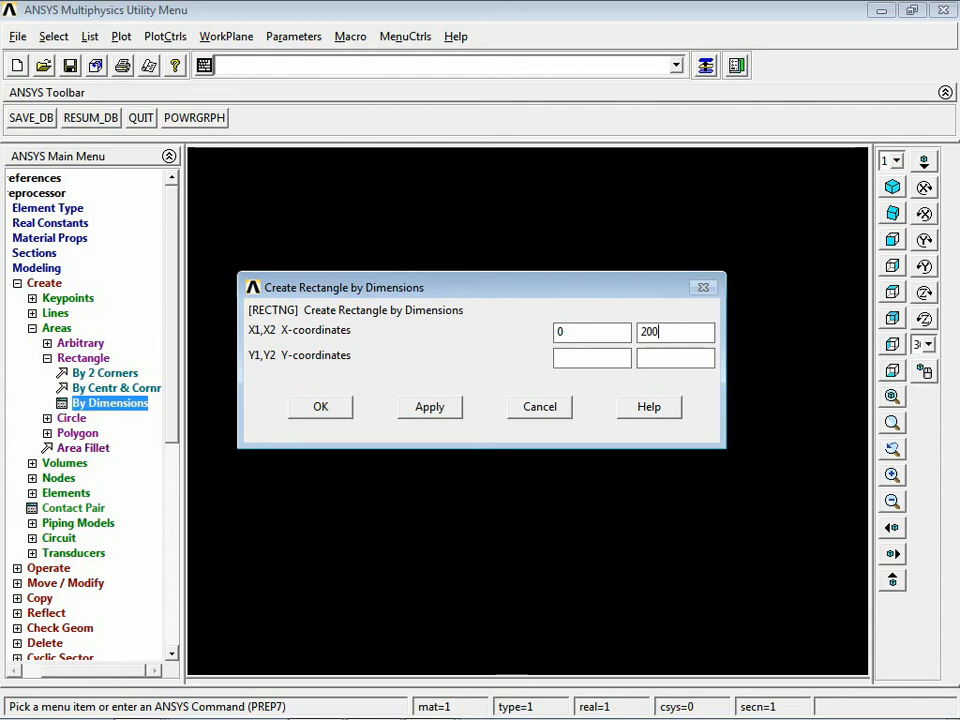
click(594, 366)
text(0)
click(681, 358)
text(10)
click(321, 406)
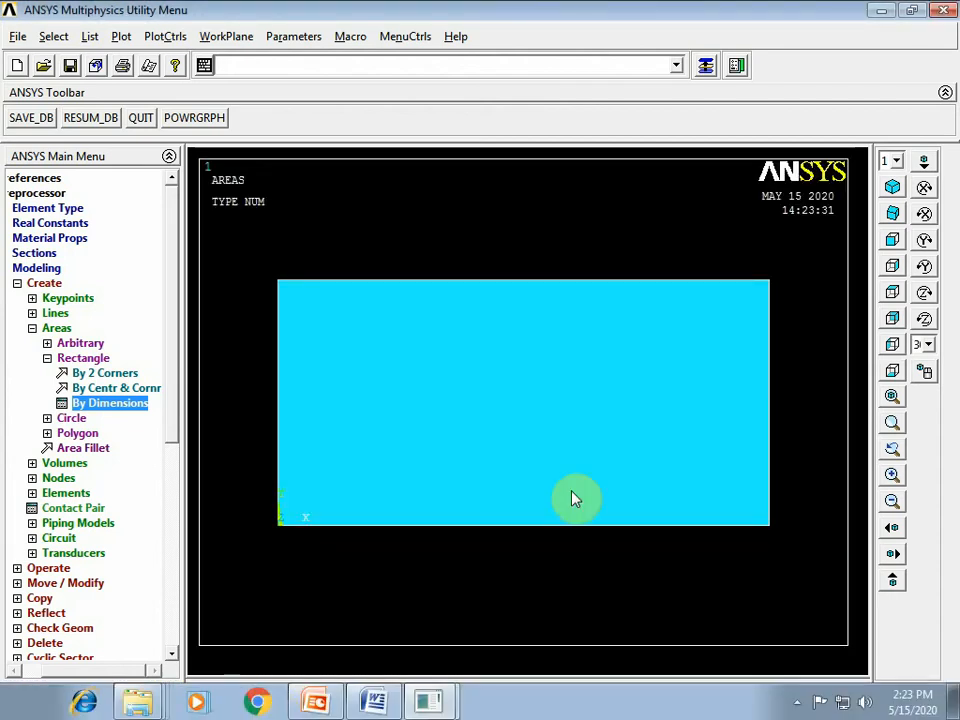
Create a solid circular area centred at WP X 100, WP Y 50 with a radius of 20.
click(63, 423)
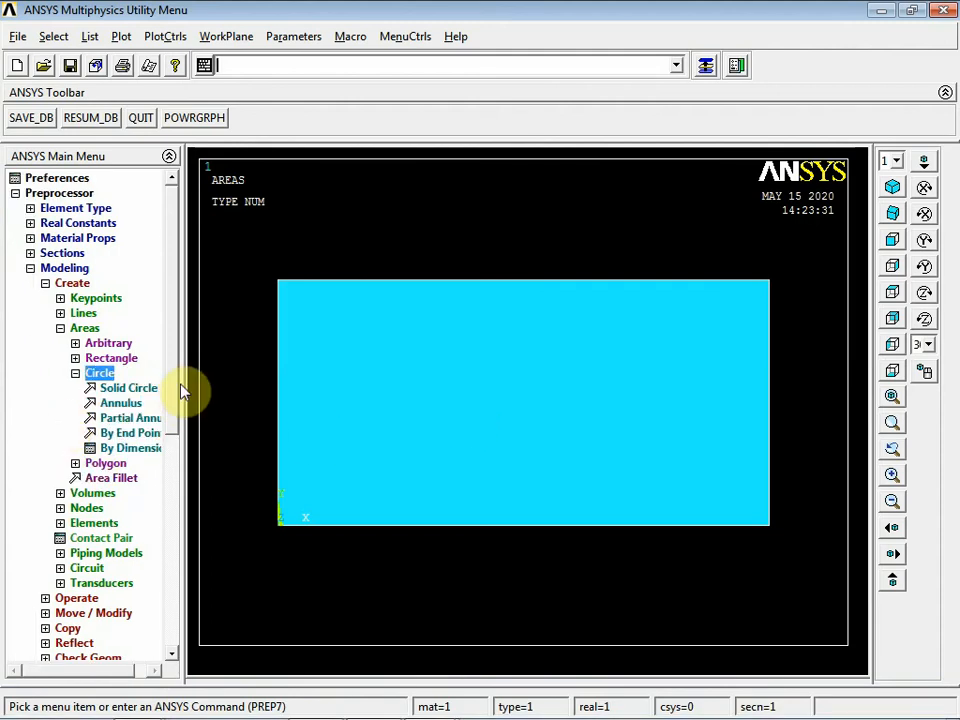
scroll(178, 388, down, 1)
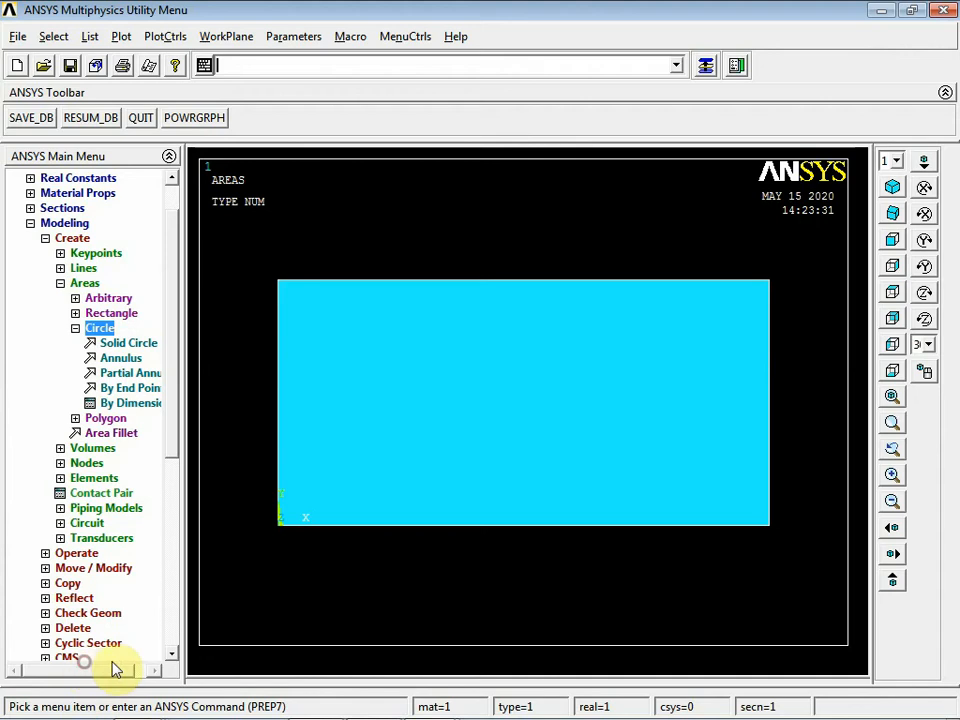
click(111, 672)
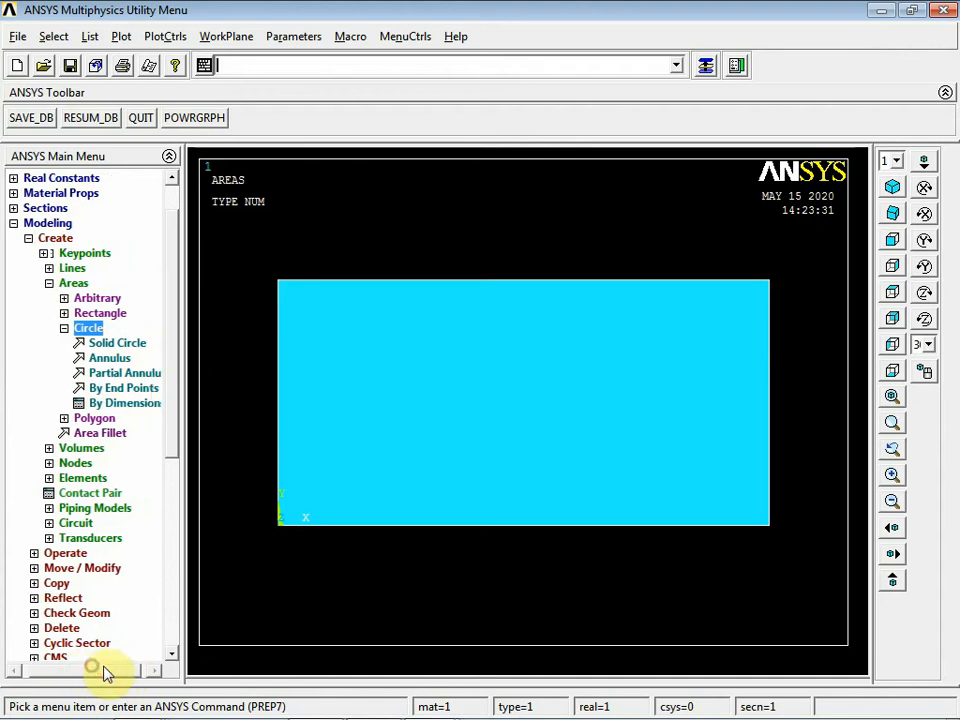
click(110, 343)
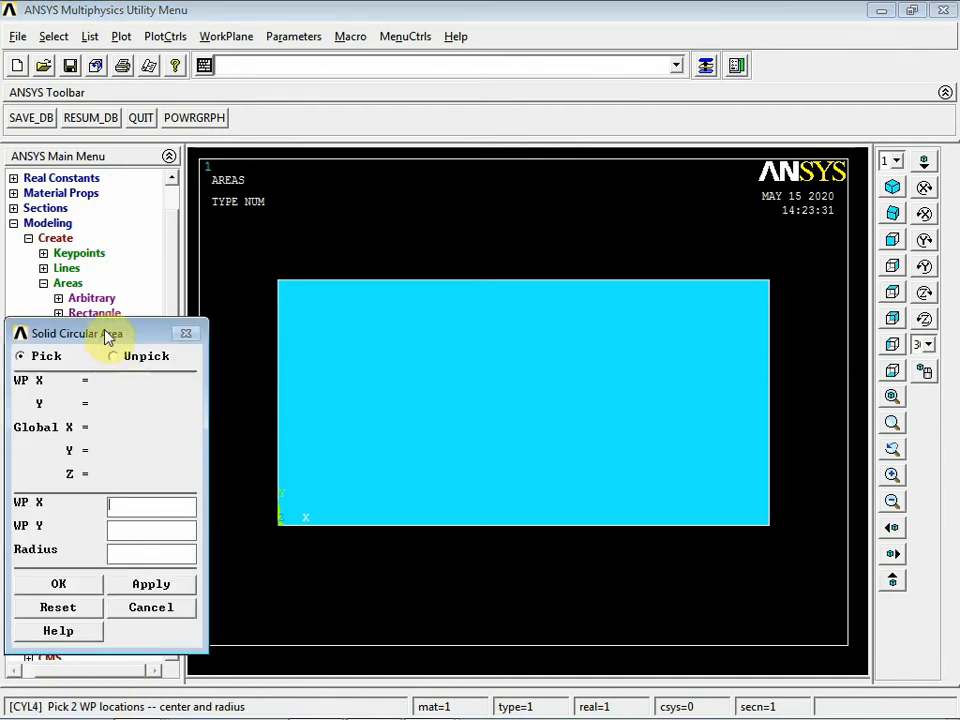
drag(107, 336, 545, 170)
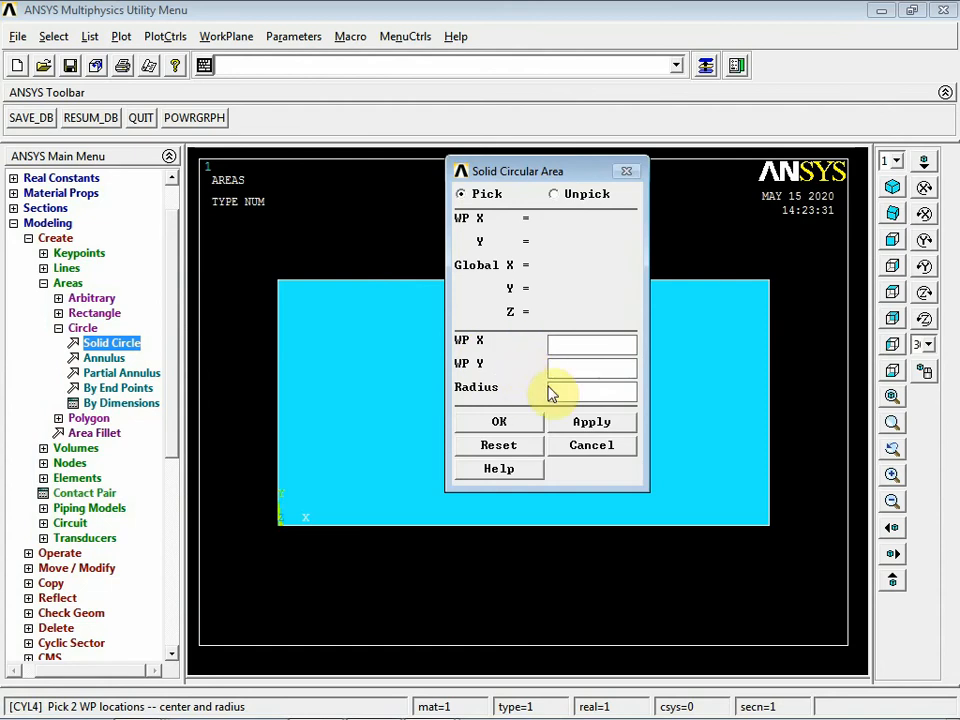
drag(552, 171, 303, 210)
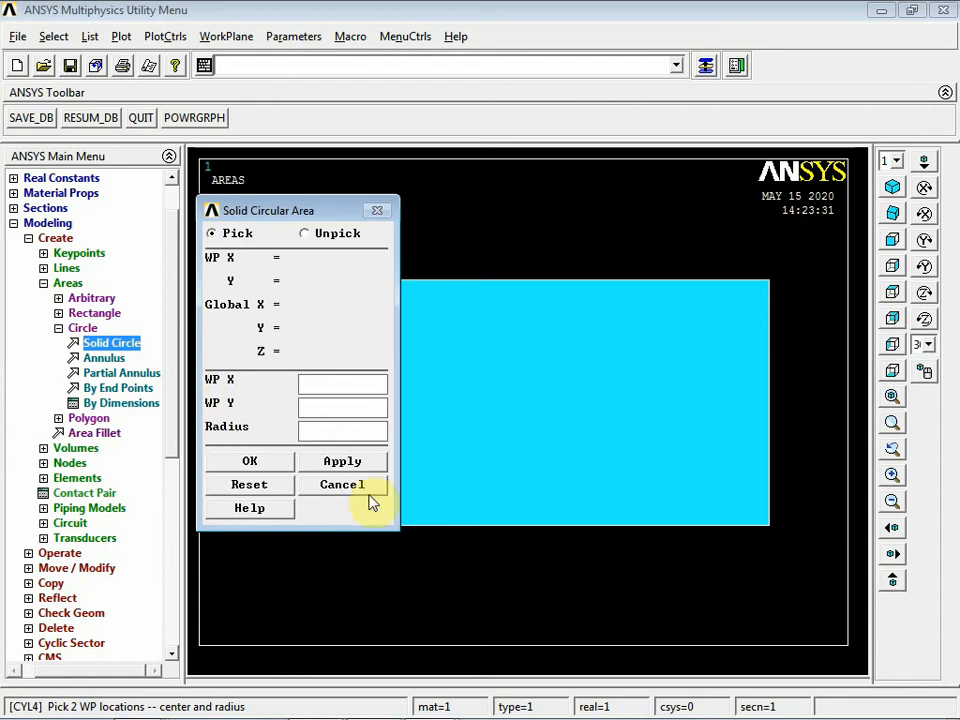
click(323, 390)
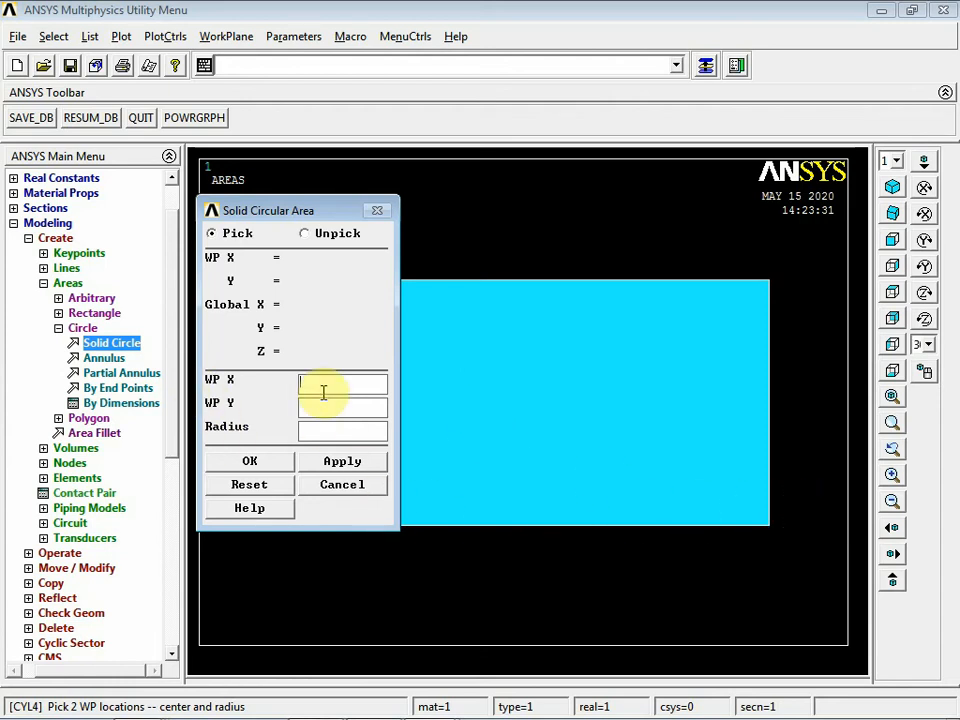
text(100)
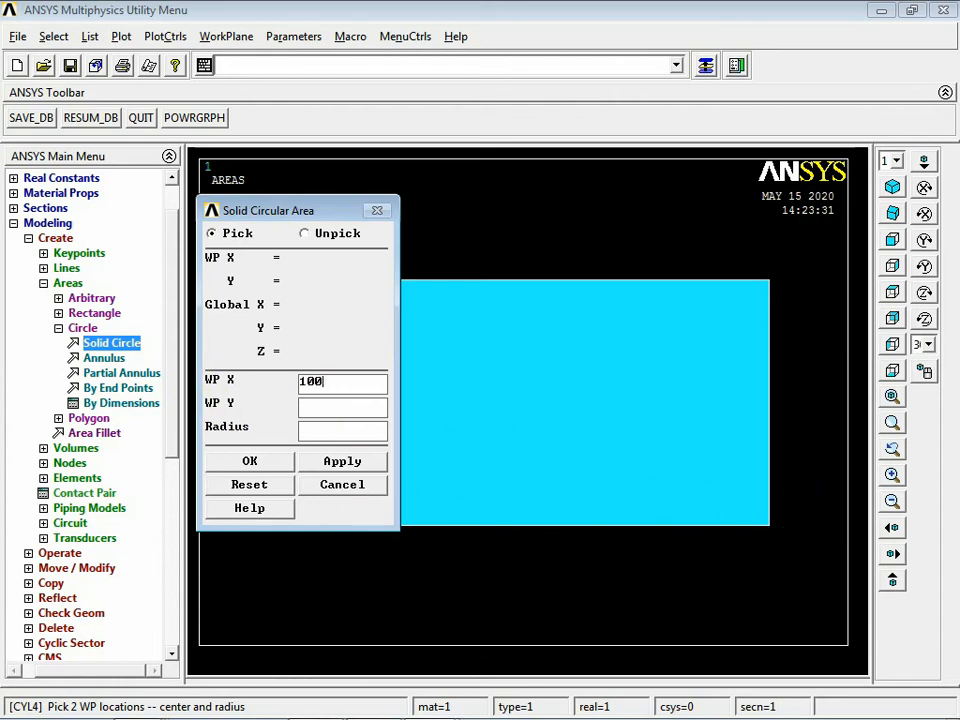
click(326, 402)
click(326, 402)
text(50)
click(336, 433)
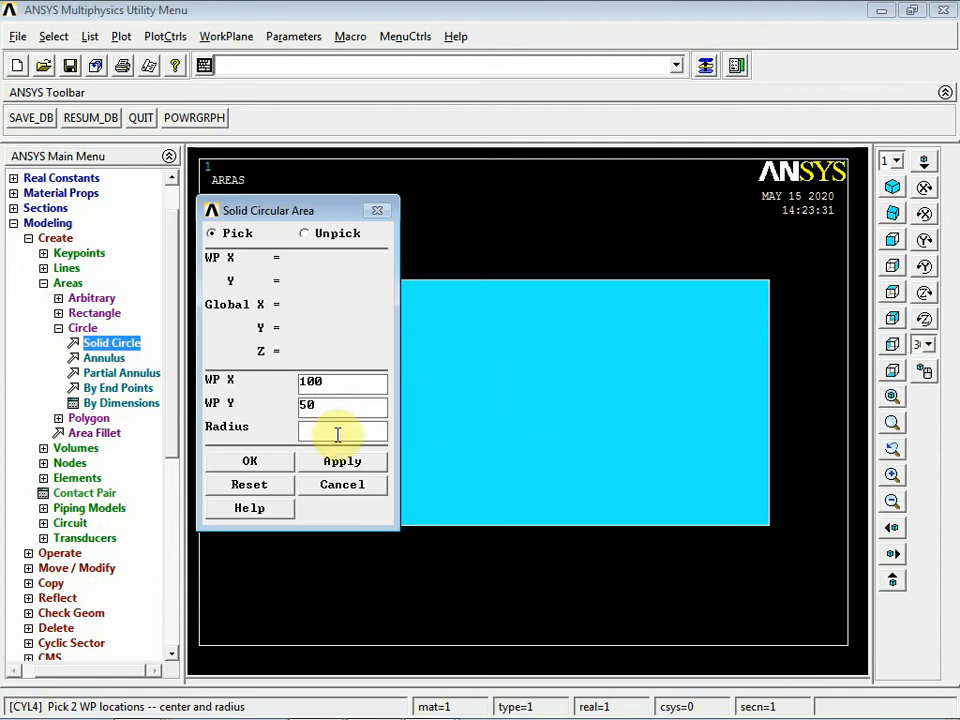
text(20)
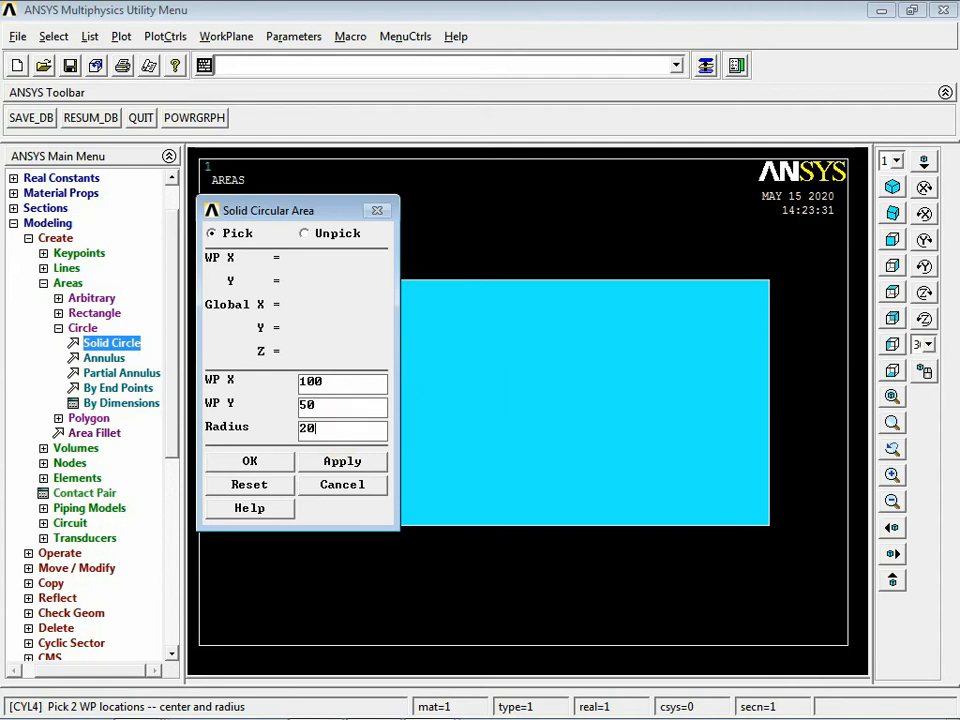
click(274, 464)
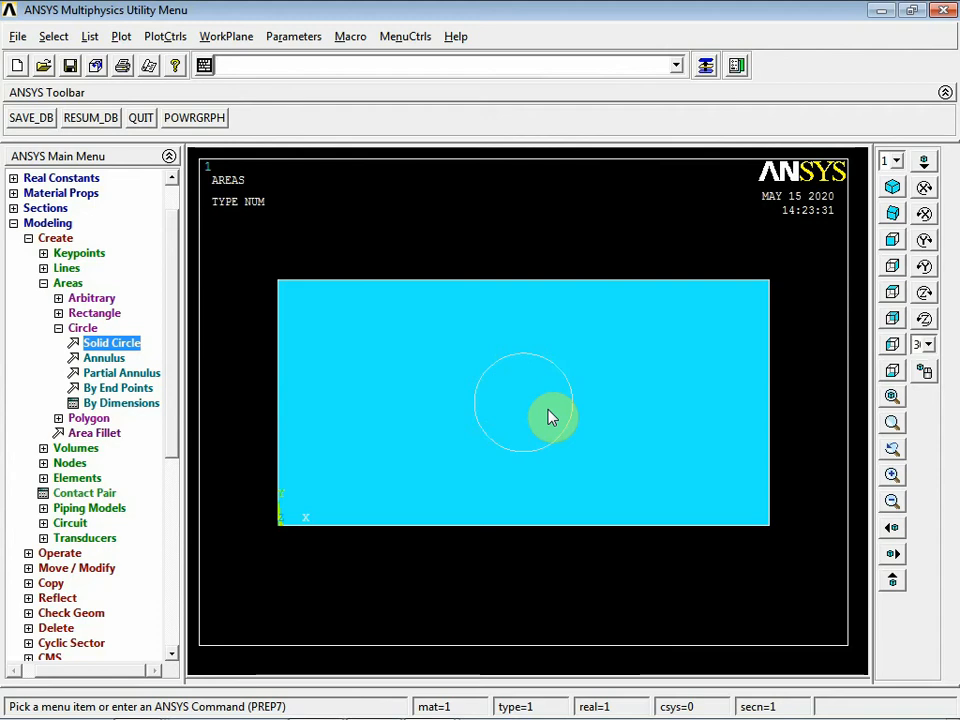
Start a Boolean subtraction of areas and set the rectangular plate as the base area.
drag(172, 365, 176, 467)
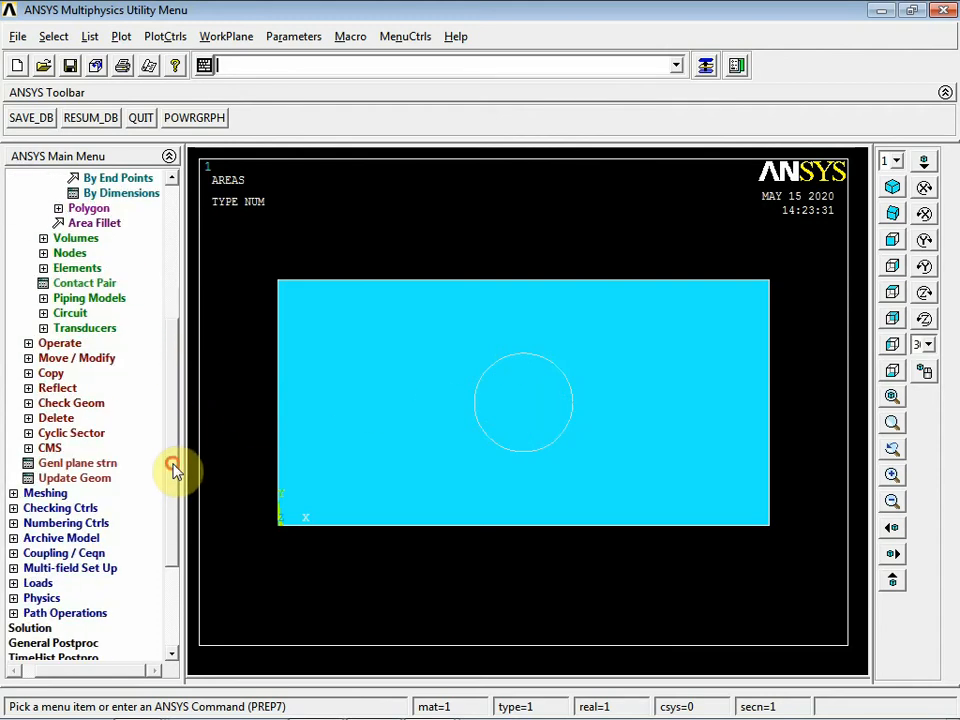
click(28, 343)
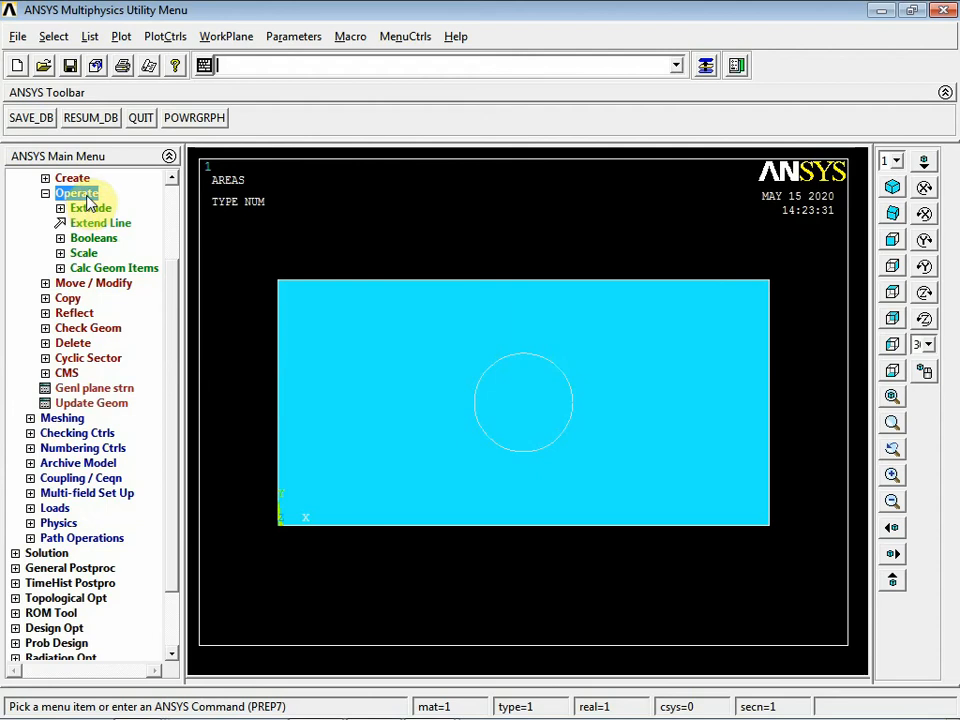
click(61, 240)
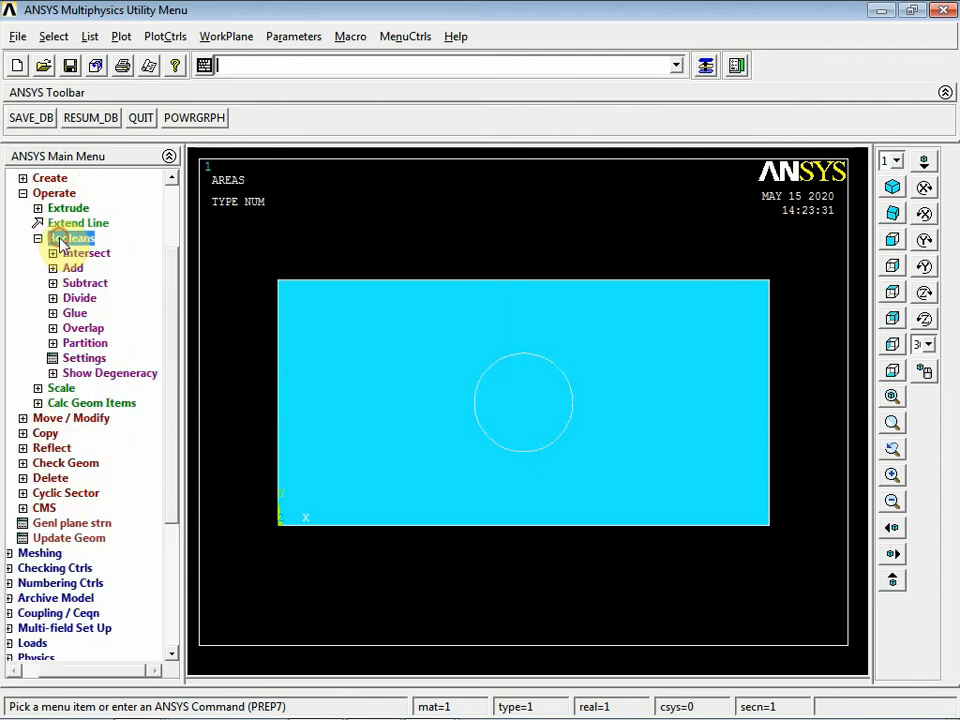
click(75, 283)
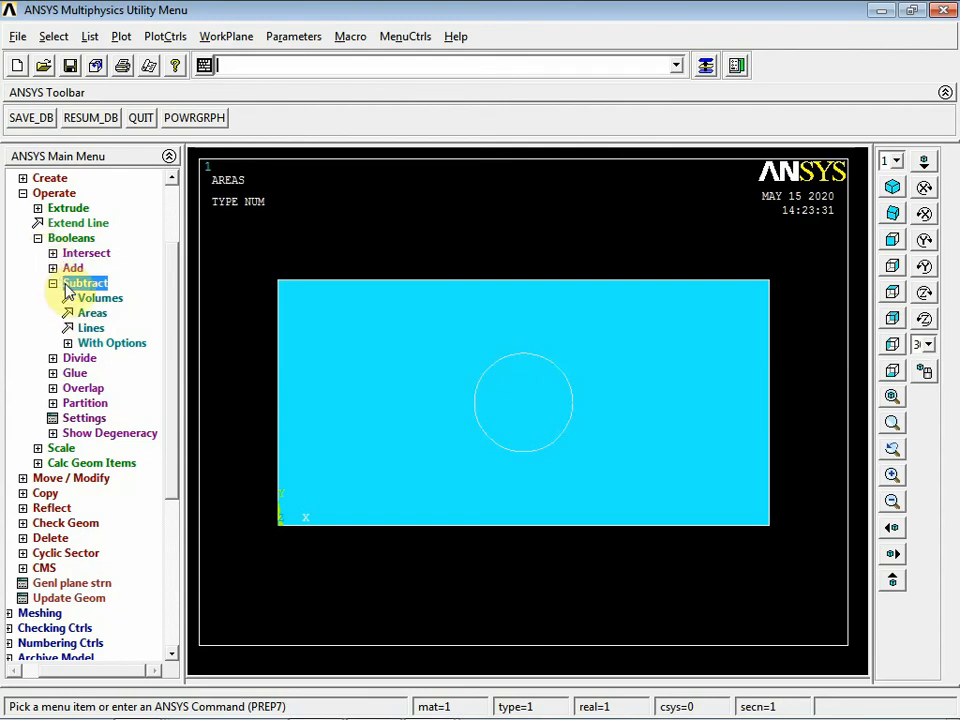
click(90, 314)
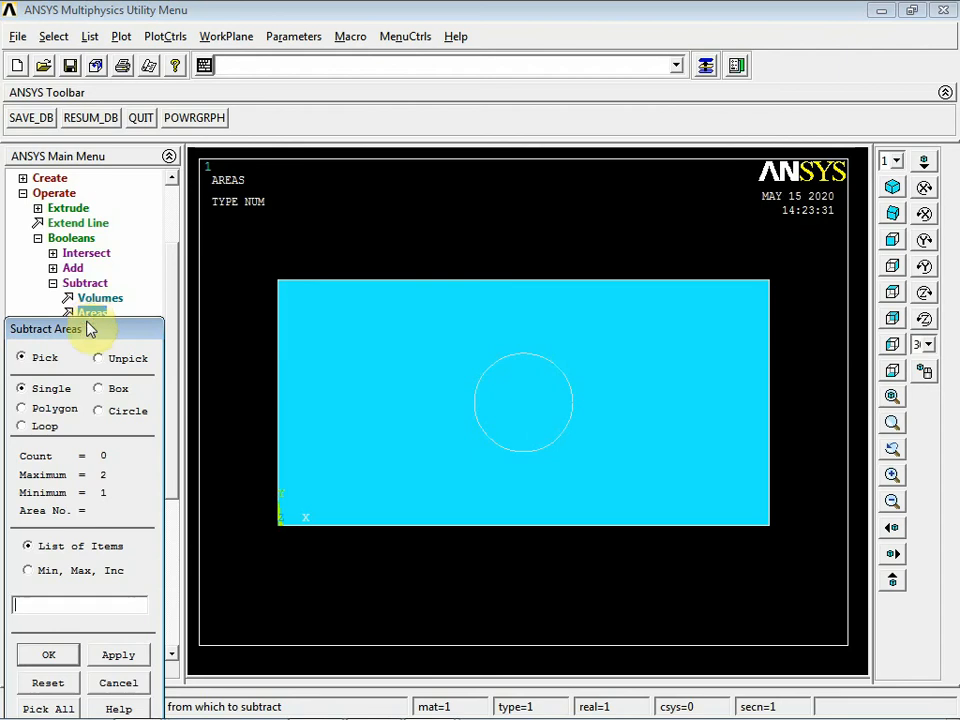
drag(92, 326, 847, 44)
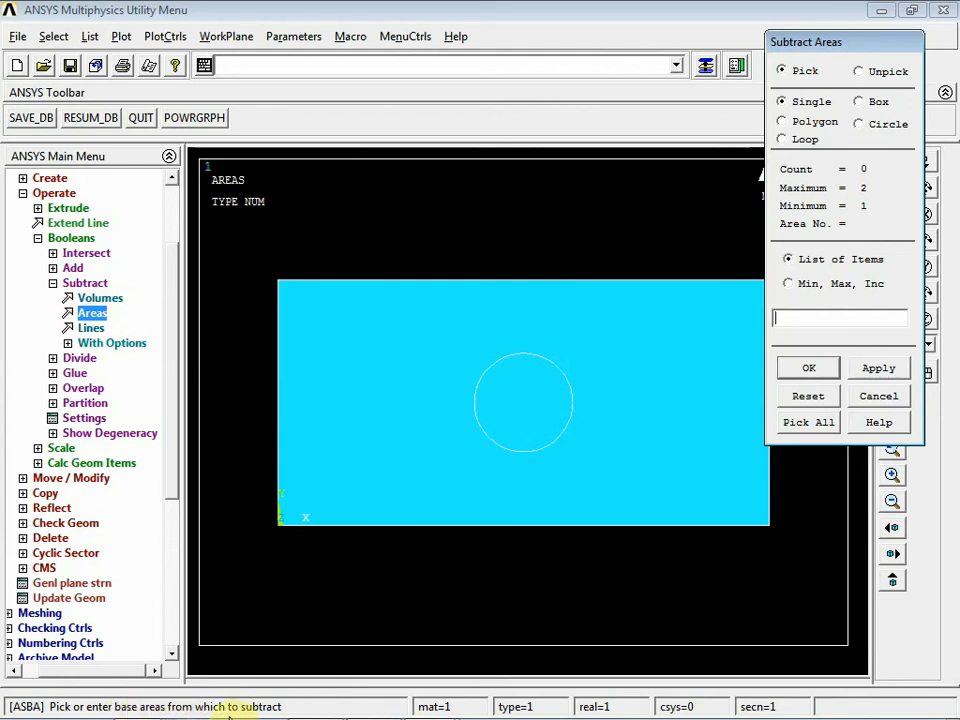
click(338, 336)
click(205, 259)
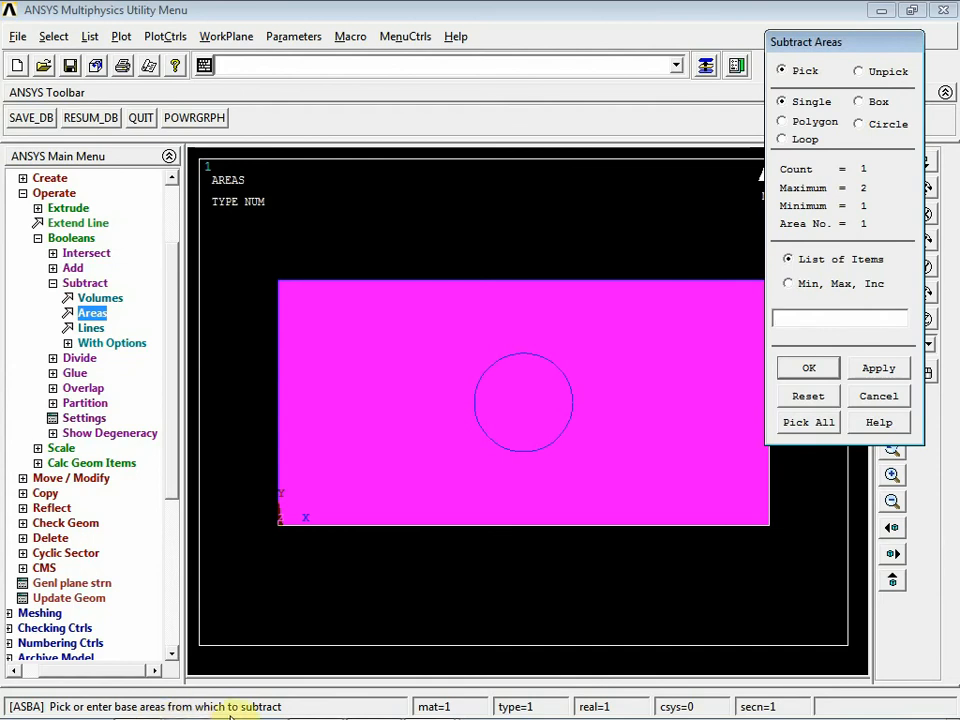
click(810, 372)
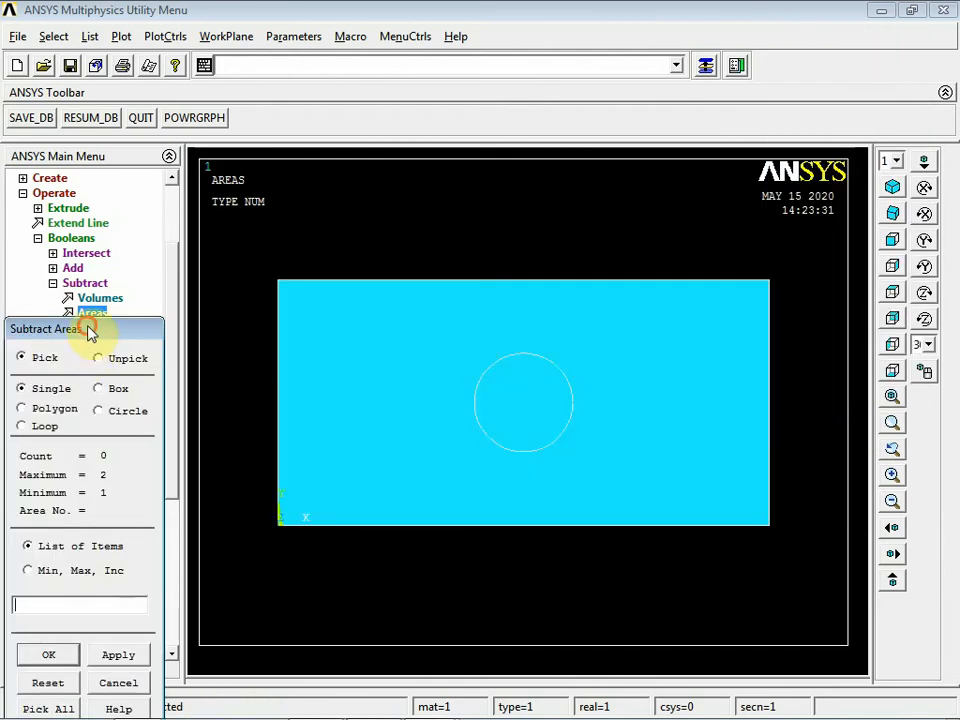
Choose the circular area as the one to subtract and cut the hole from the plate.
drag(90, 328, 825, 101)
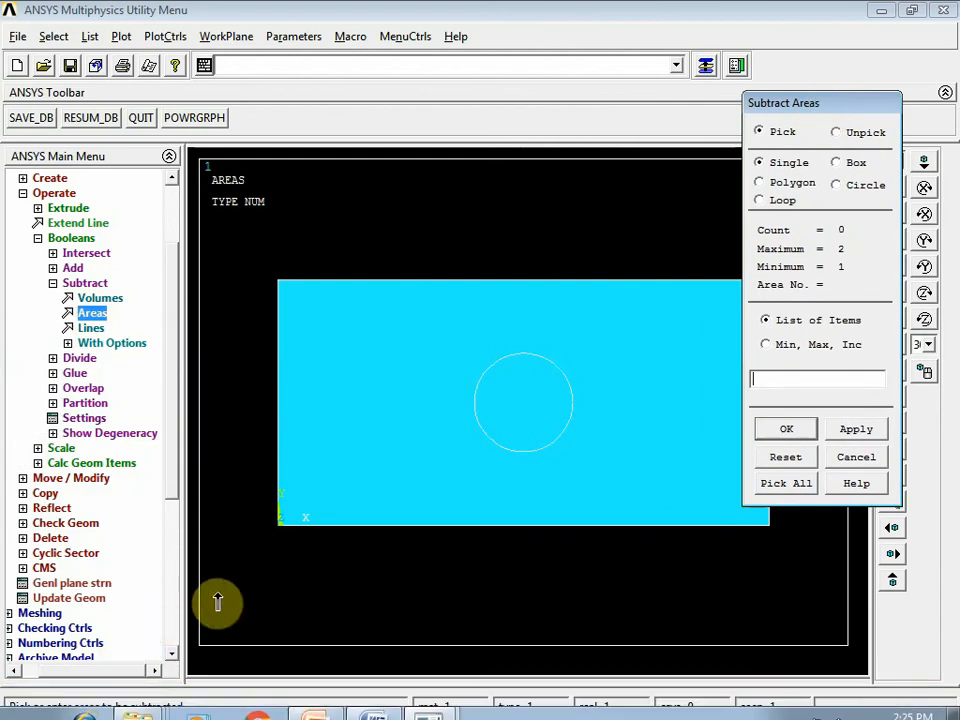
click(508, 404)
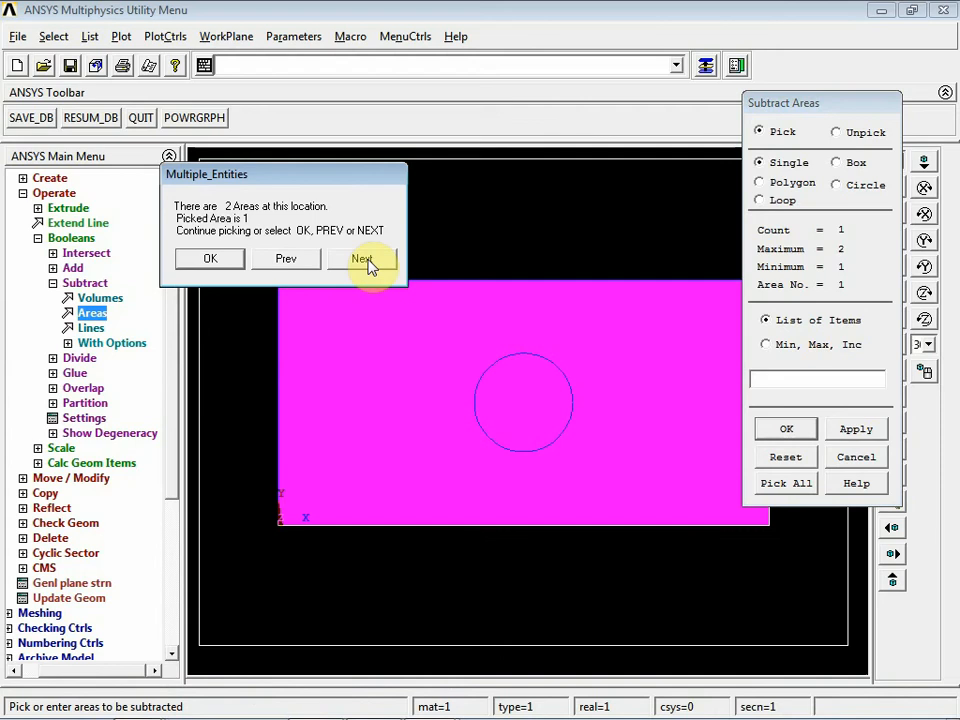
click(362, 259)
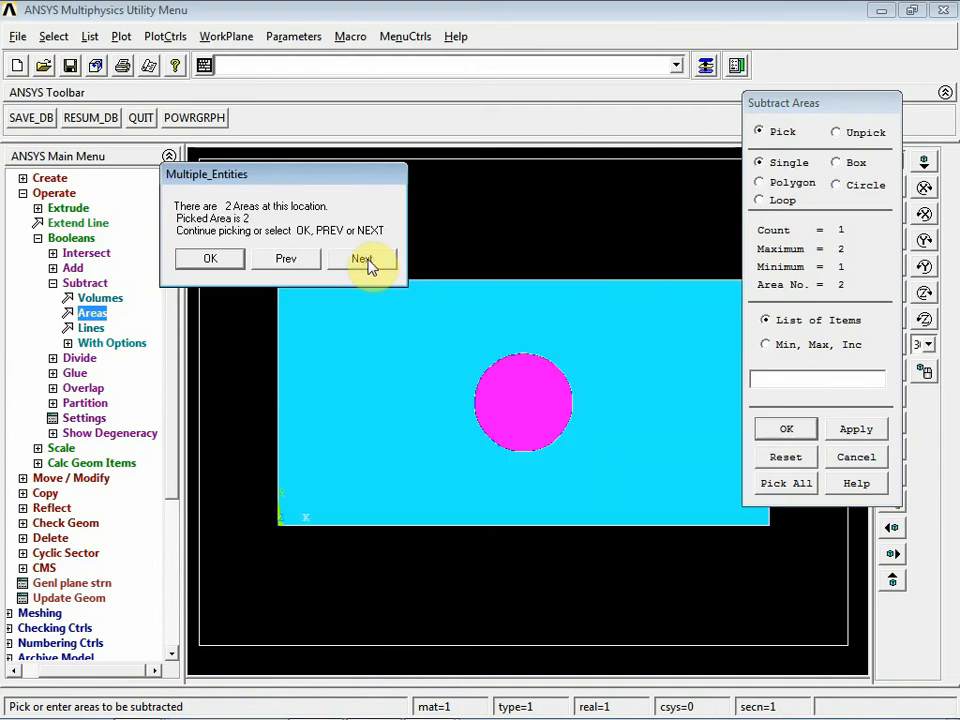
click(208, 262)
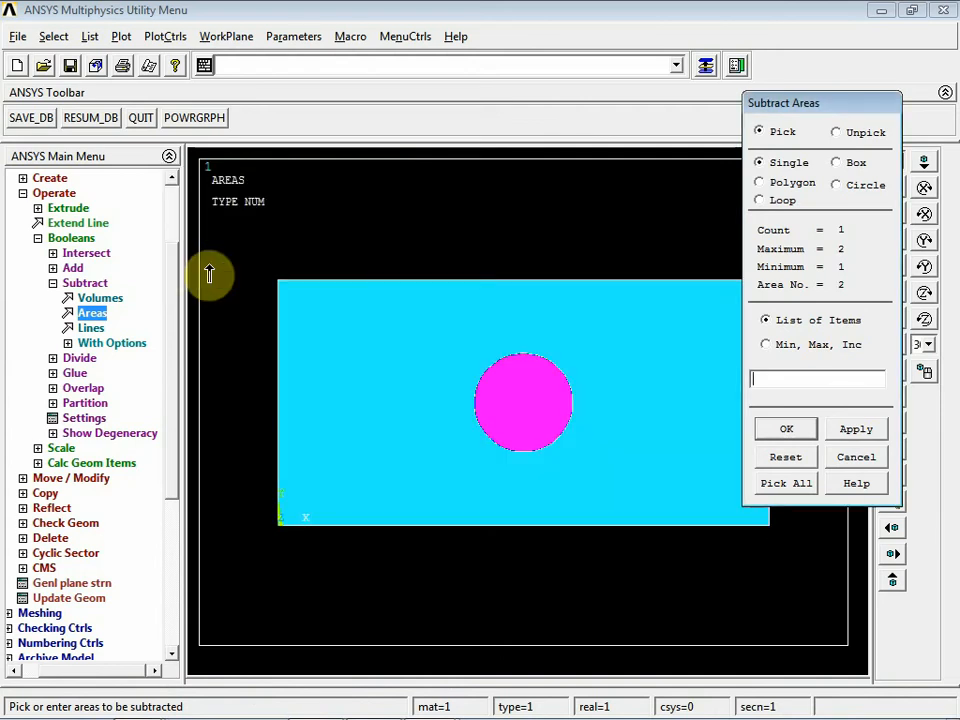
click(788, 429)
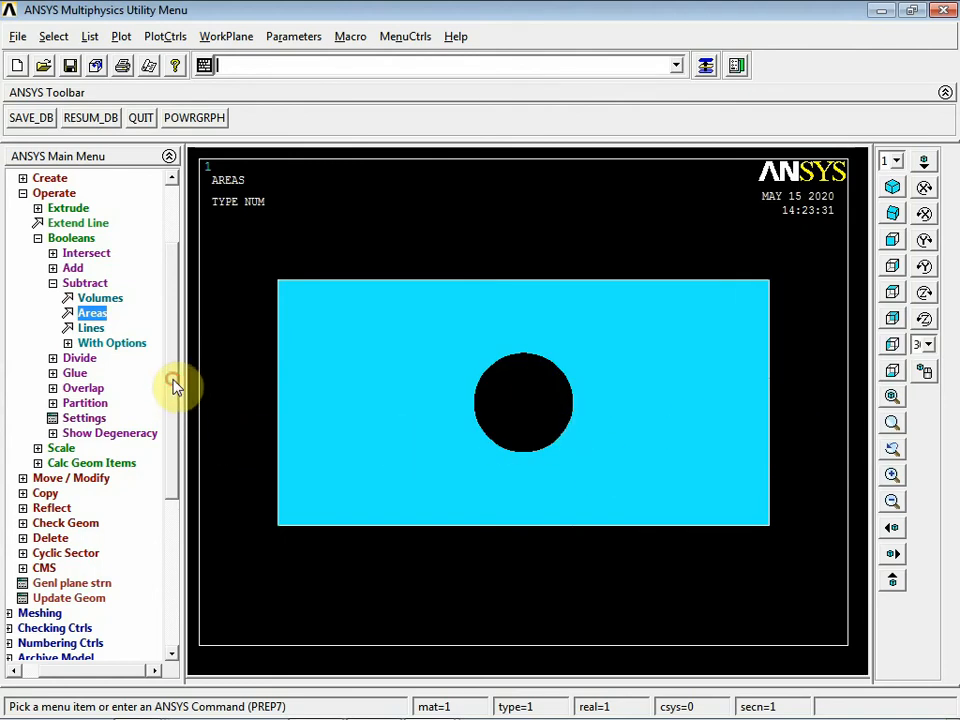
Mesh the plate area with free quad elements using the MeshTool, with Smart Size on at level 1.
drag(174, 385, 184, 536)
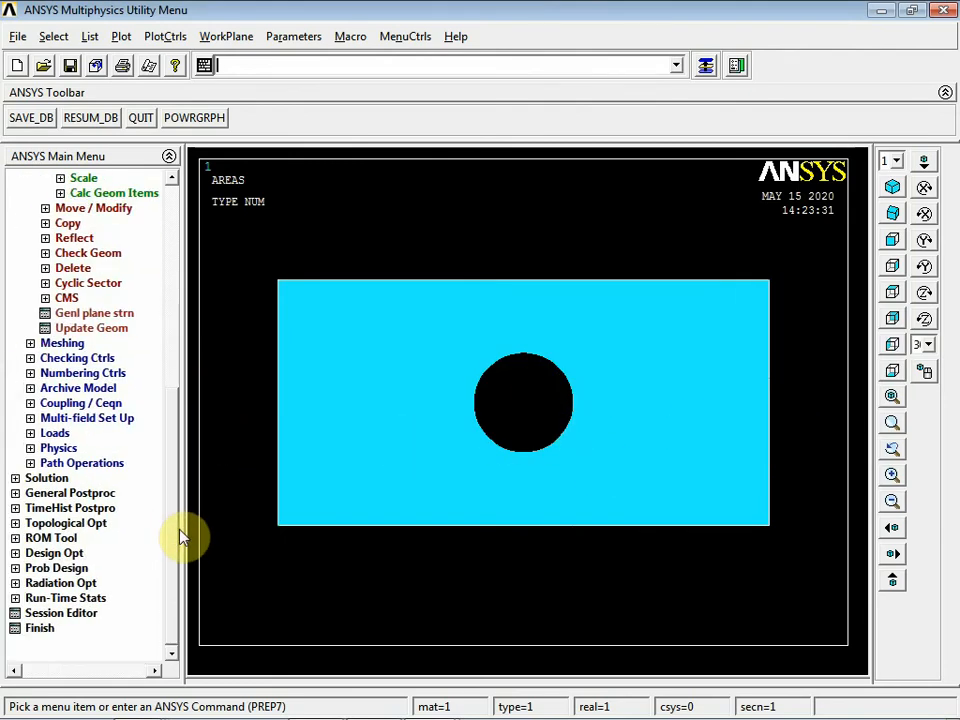
click(31, 345)
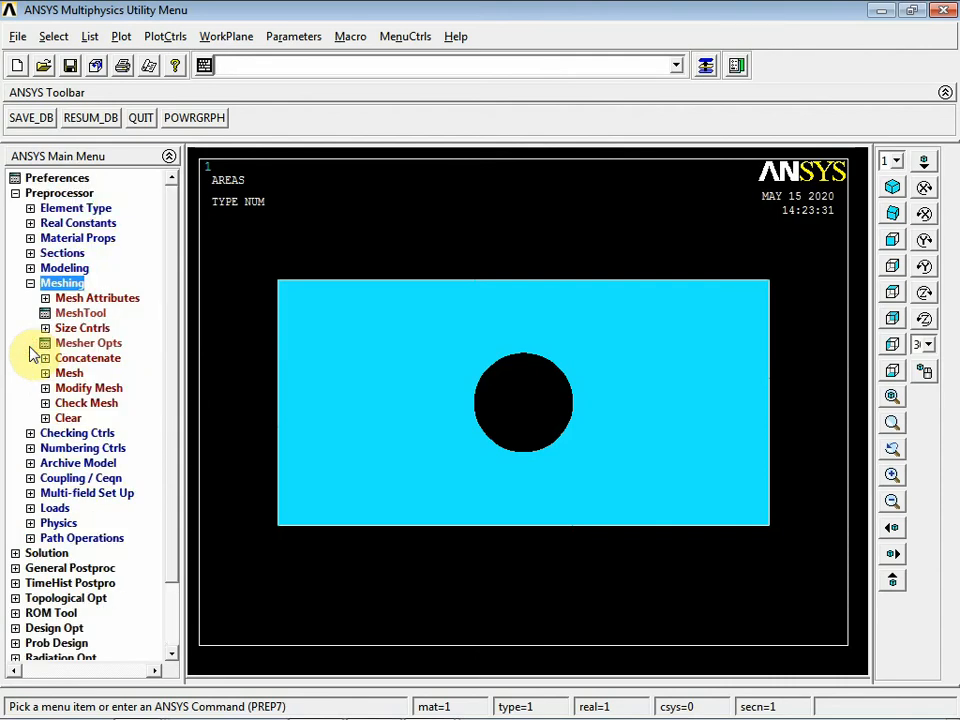
click(80, 313)
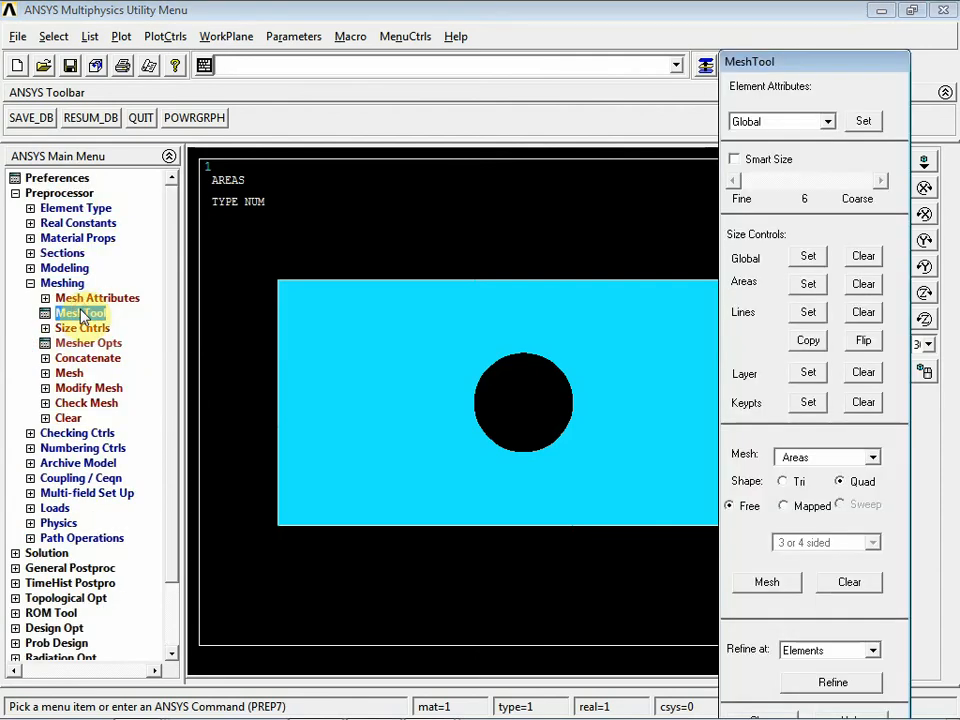
click(736, 160)
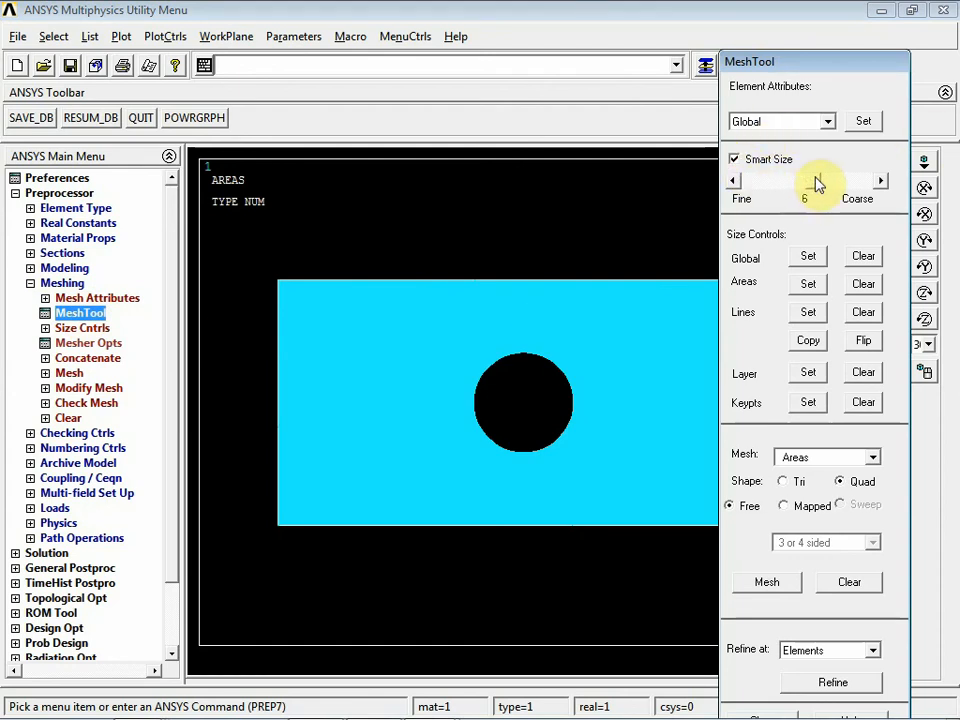
drag(817, 181, 740, 195)
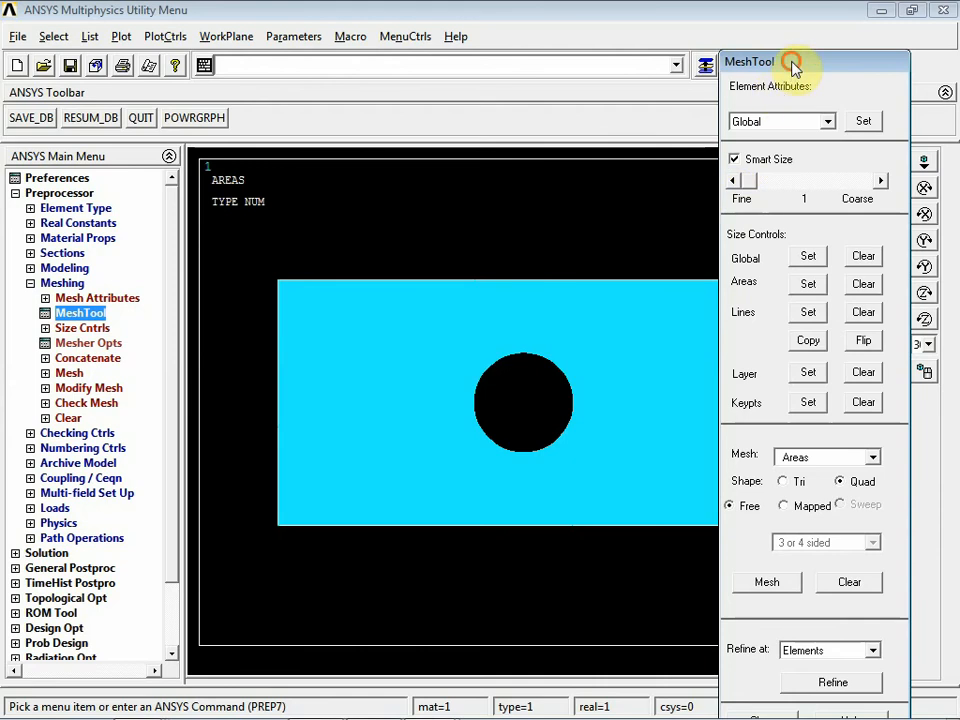
drag(793, 63, 812, 14)
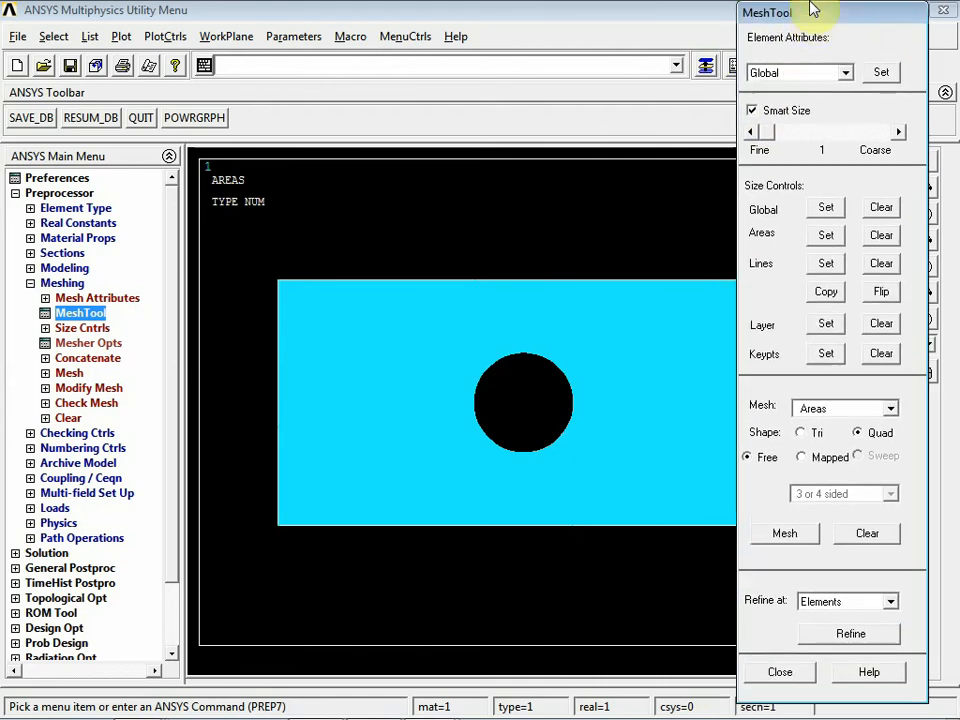
click(784, 534)
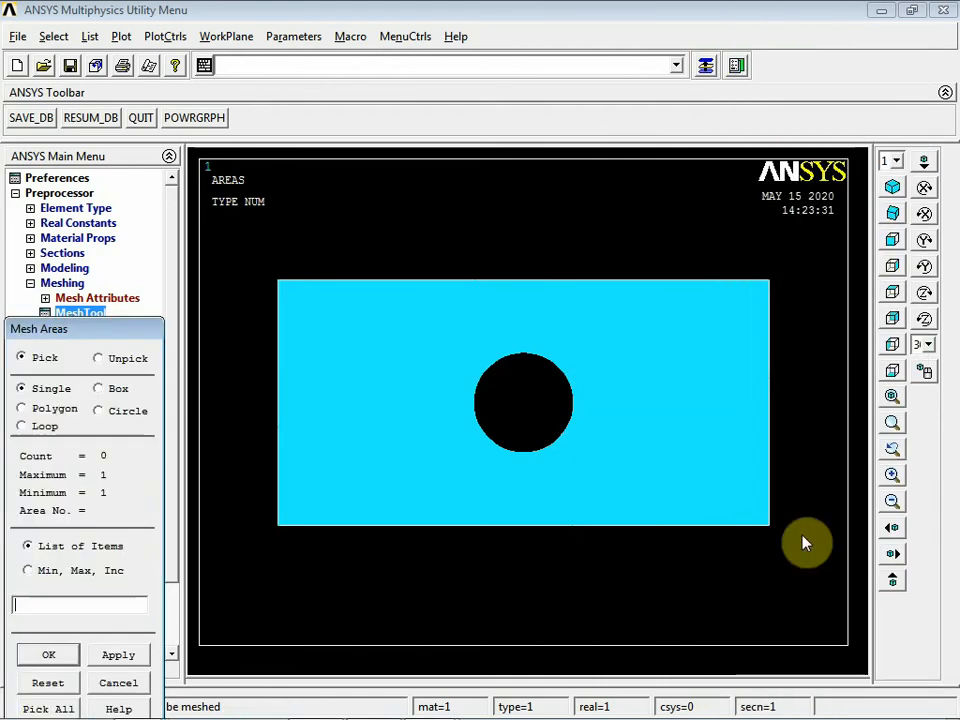
click(628, 325)
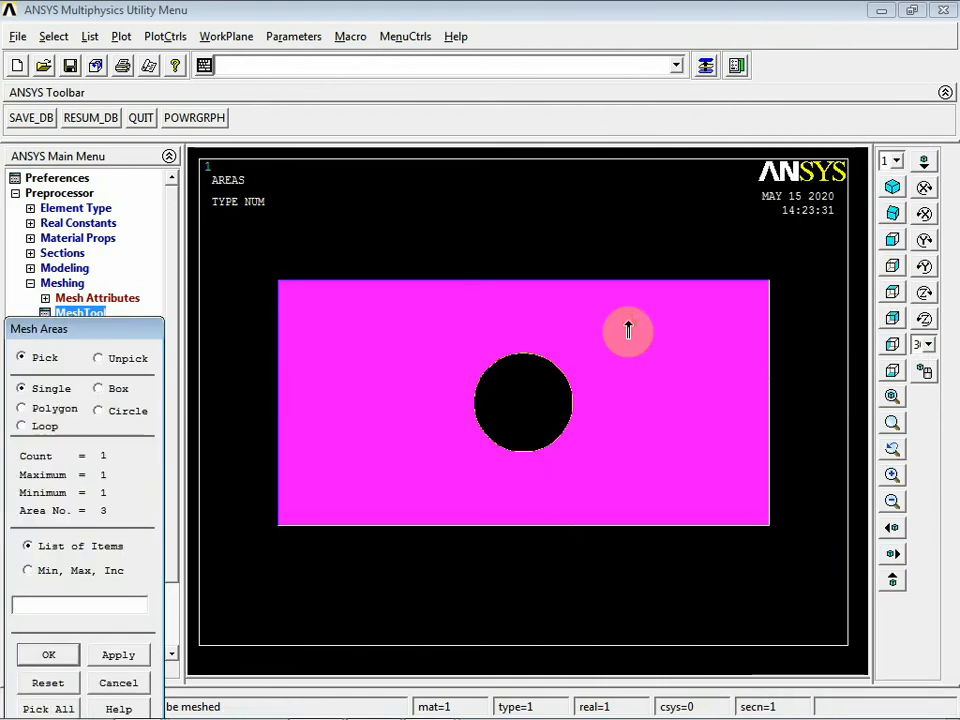
click(50, 656)
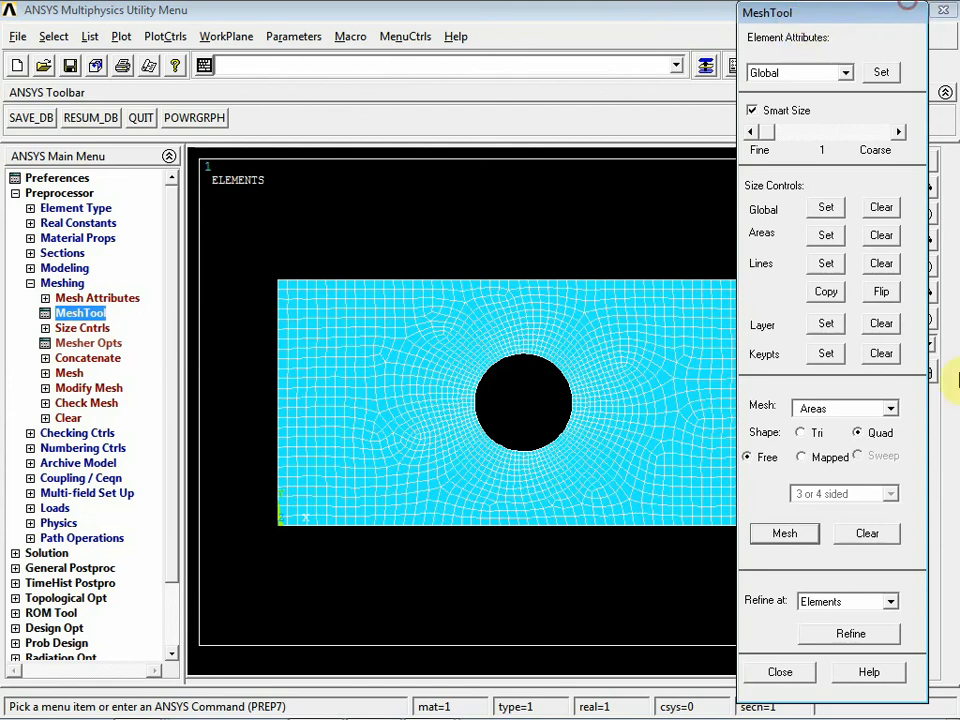
Refine the mesh at all elements of the plate with refinement level 2, and close the MeshTool.
click(846, 636)
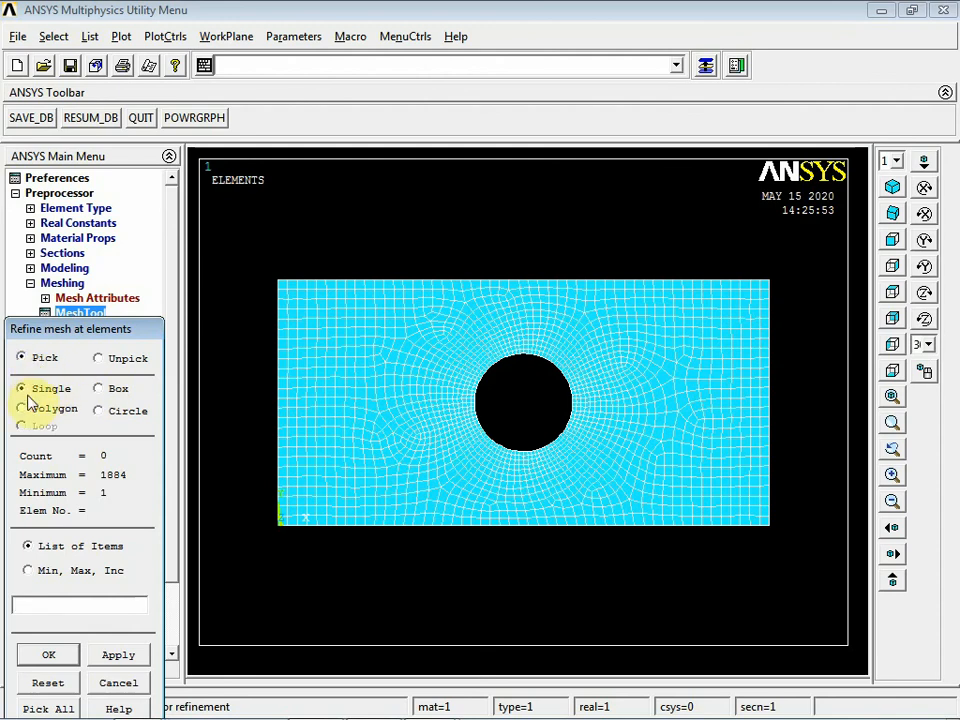
click(97, 388)
drag(236, 234, 806, 564)
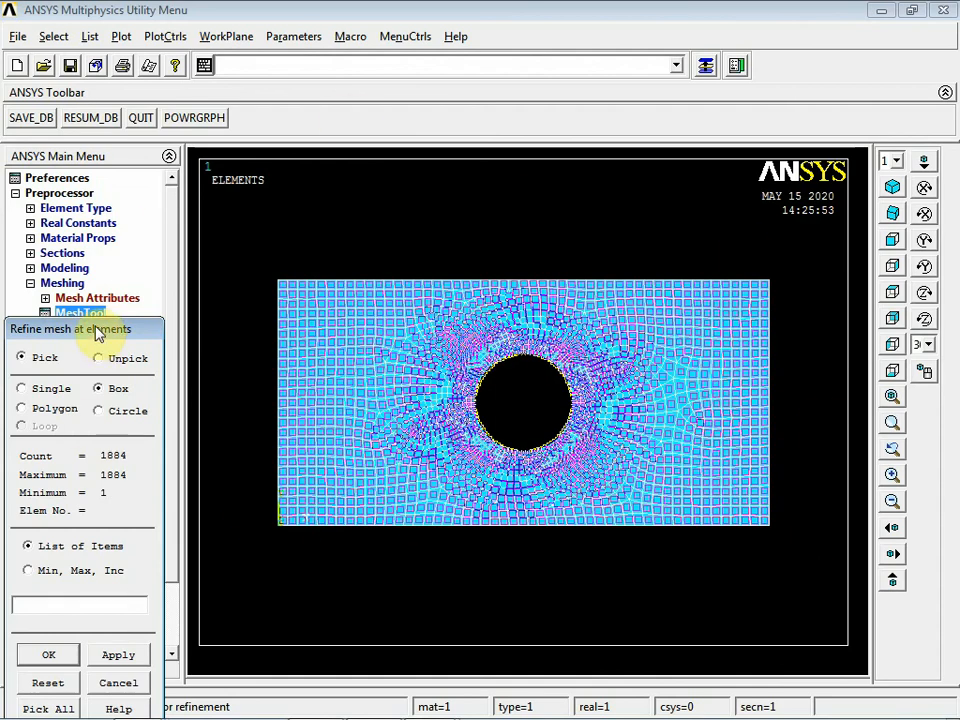
drag(96, 328, 128, 156)
click(66, 476)
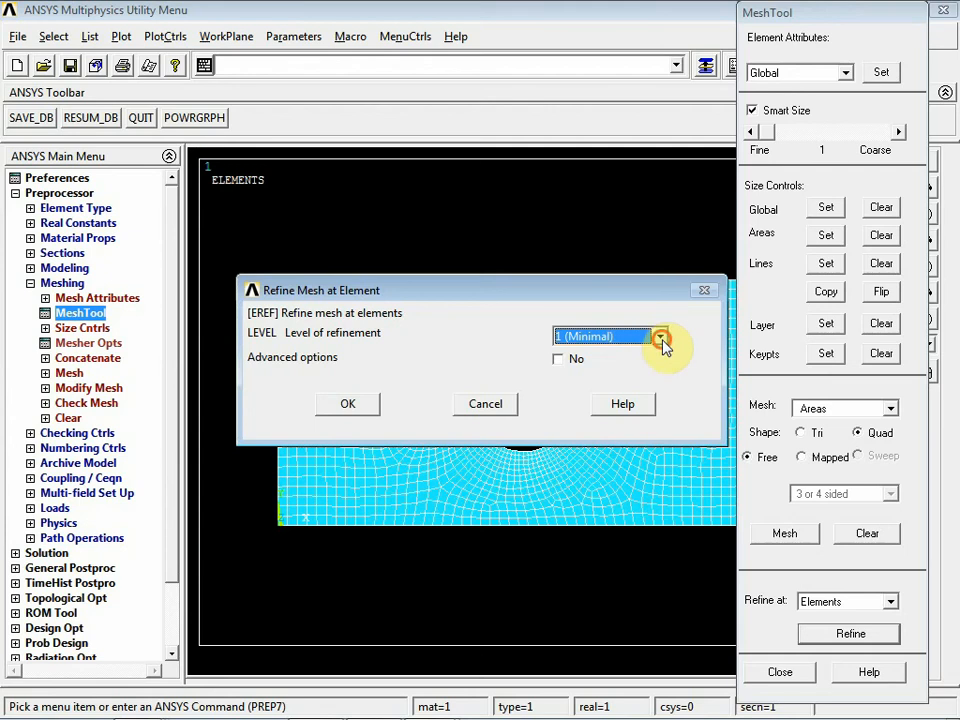
click(660, 338)
click(598, 370)
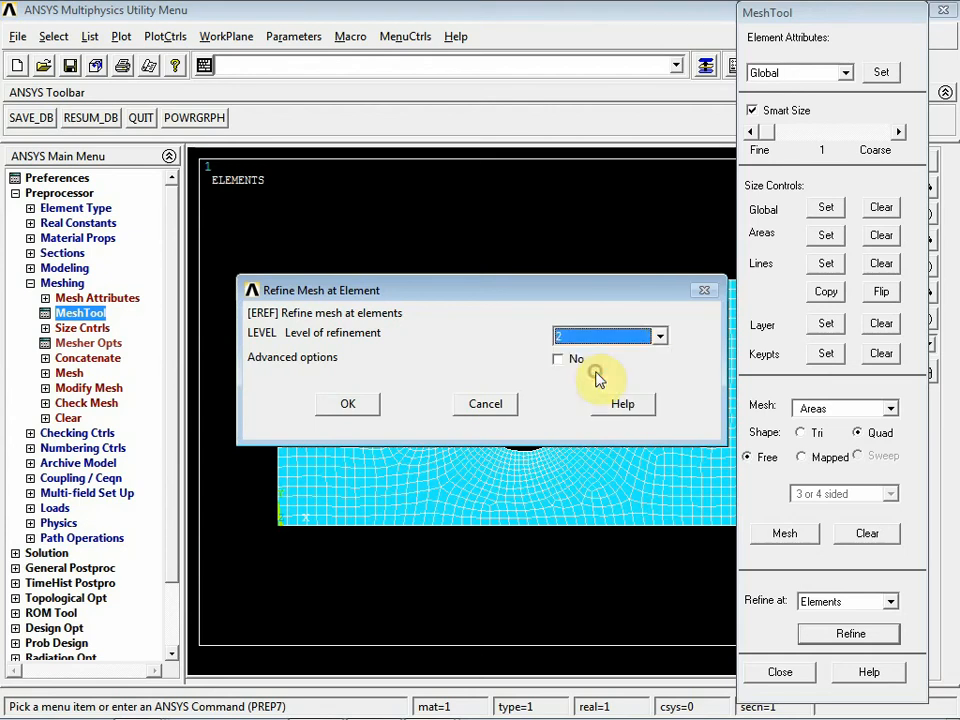
click(347, 405)
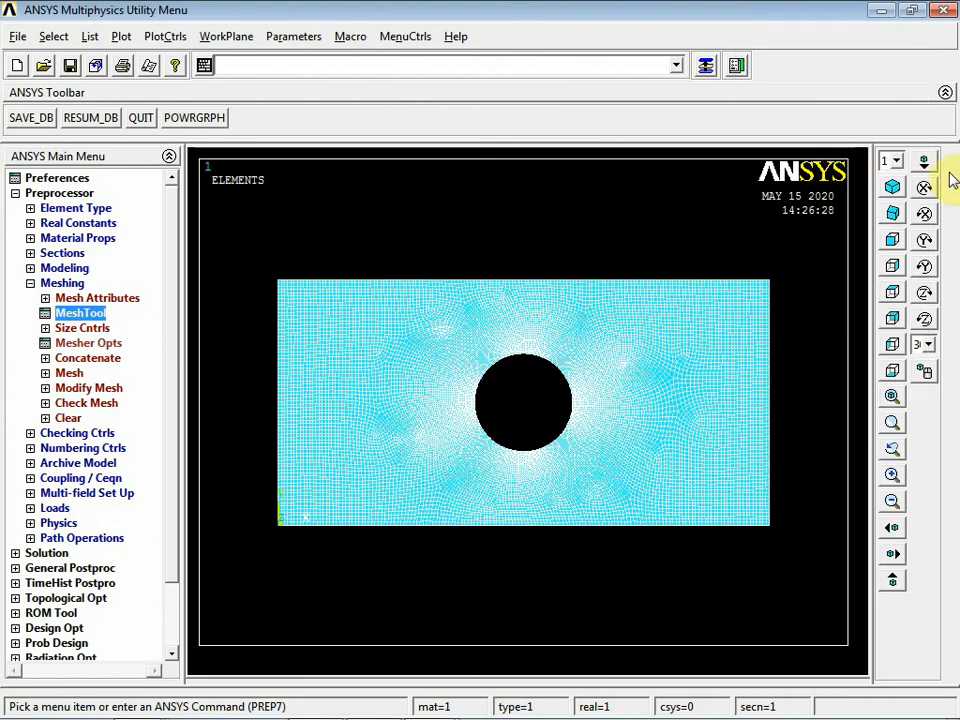
click(95, 315)
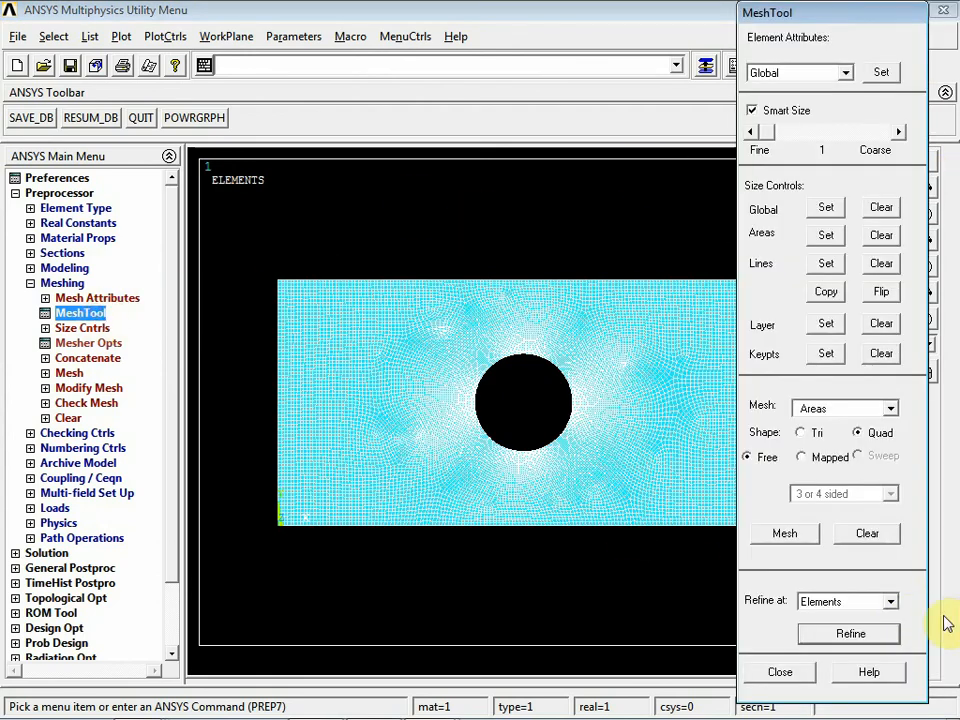
click(778, 673)
Open the Loads section, check the support and load conditions on the PowerPoint problem slide, and return to ANSYS.
drag(167, 354, 176, 489)
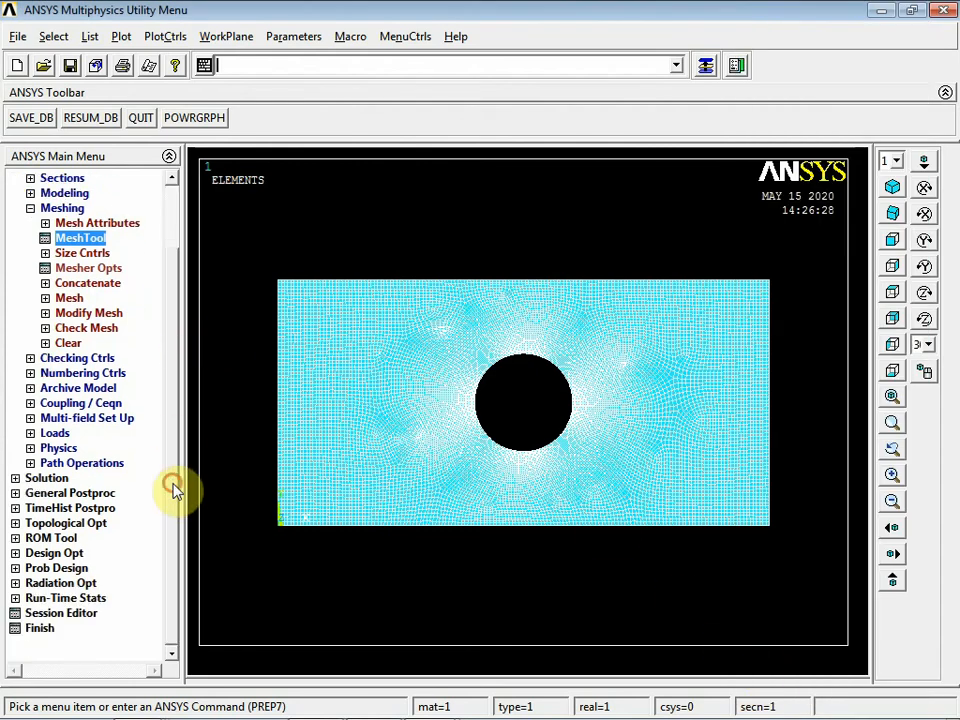
click(54, 433)
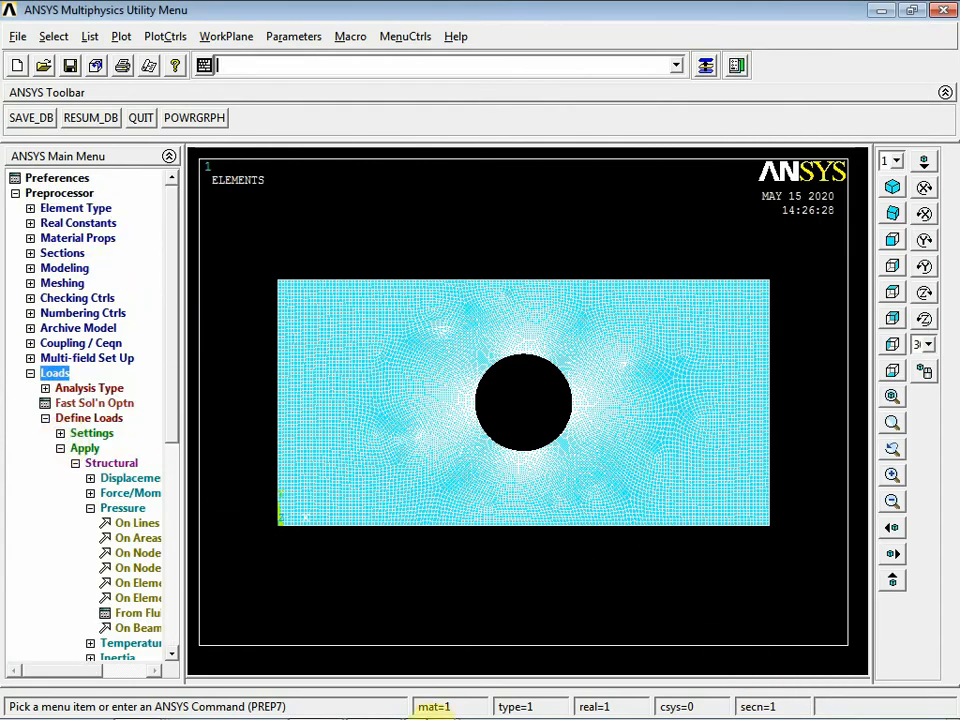
mouse_move(411, 716)
click(318, 700)
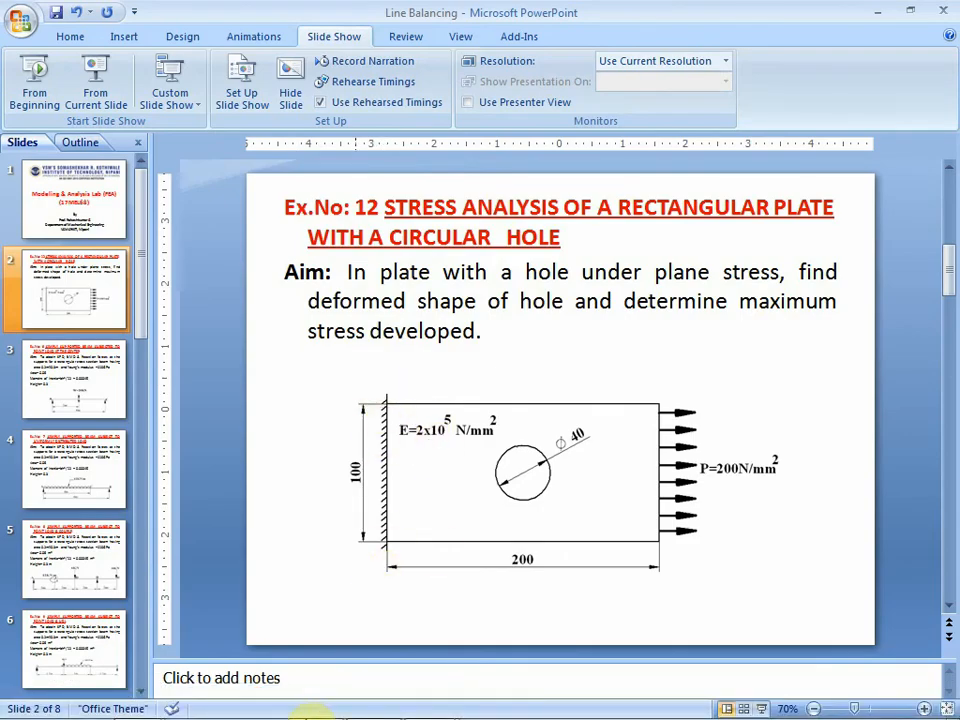
click(316, 703)
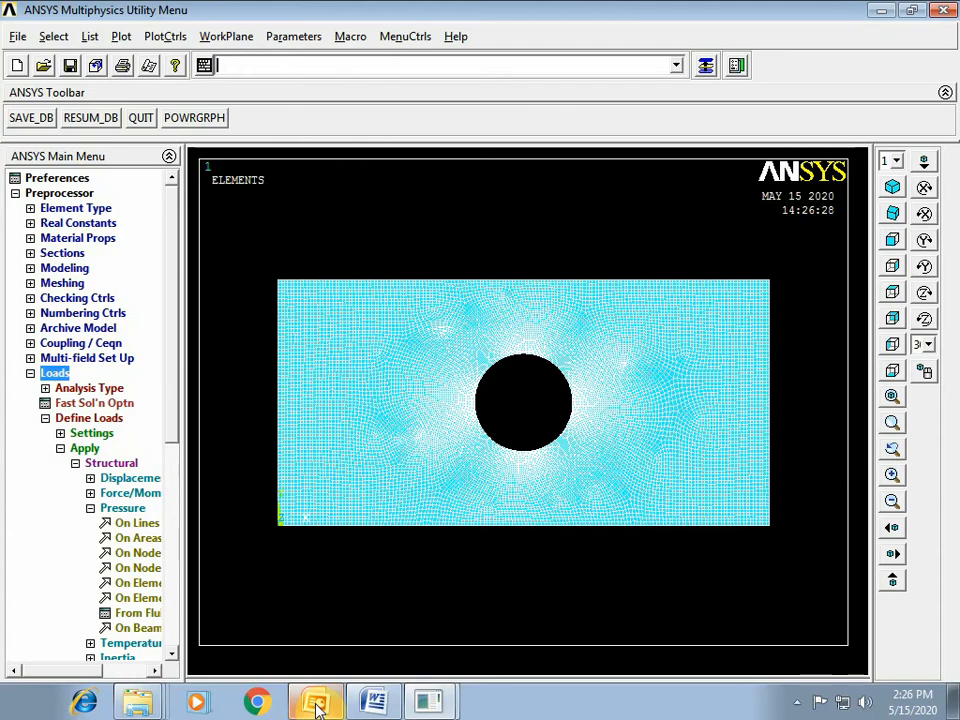
click(893, 425)
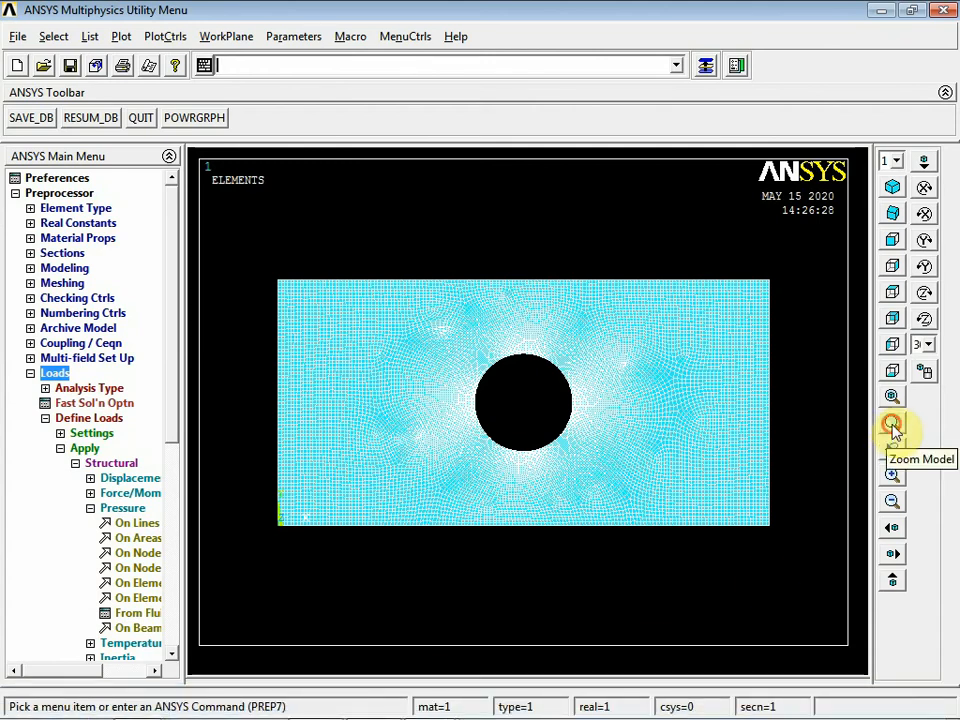
click(265, 278)
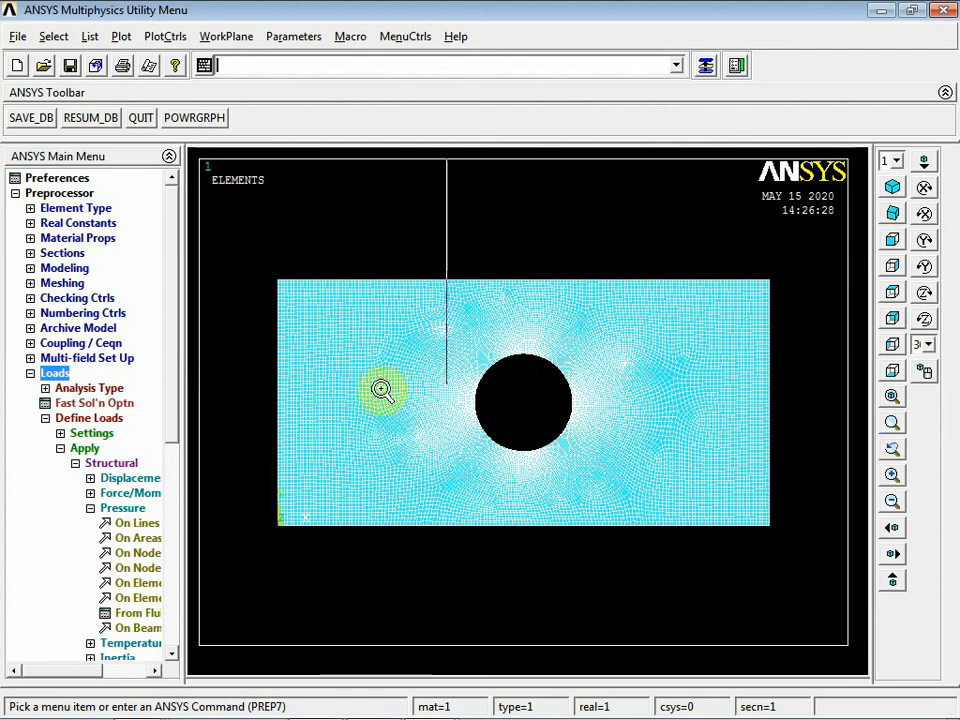
click(317, 324)
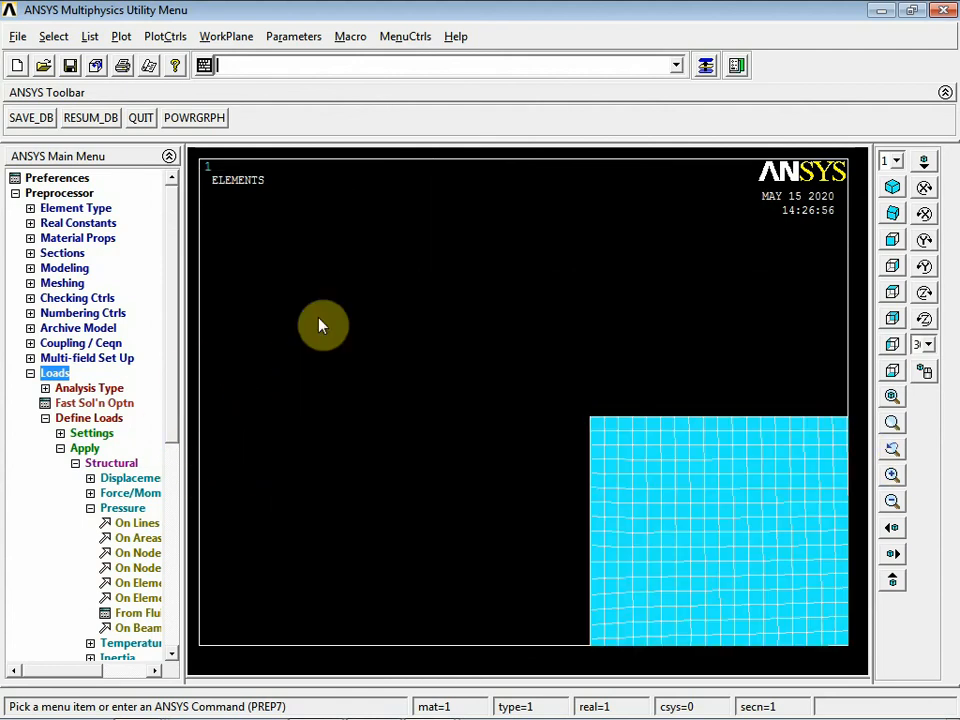
click(890, 581)
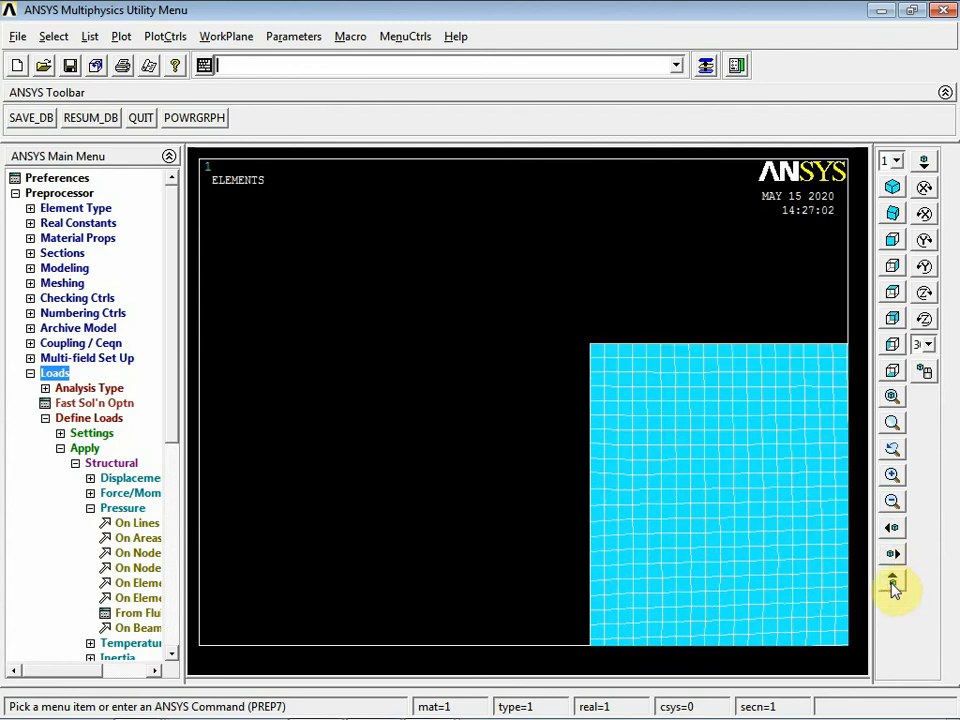
click(890, 581)
click(890, 581)
click(890, 581)
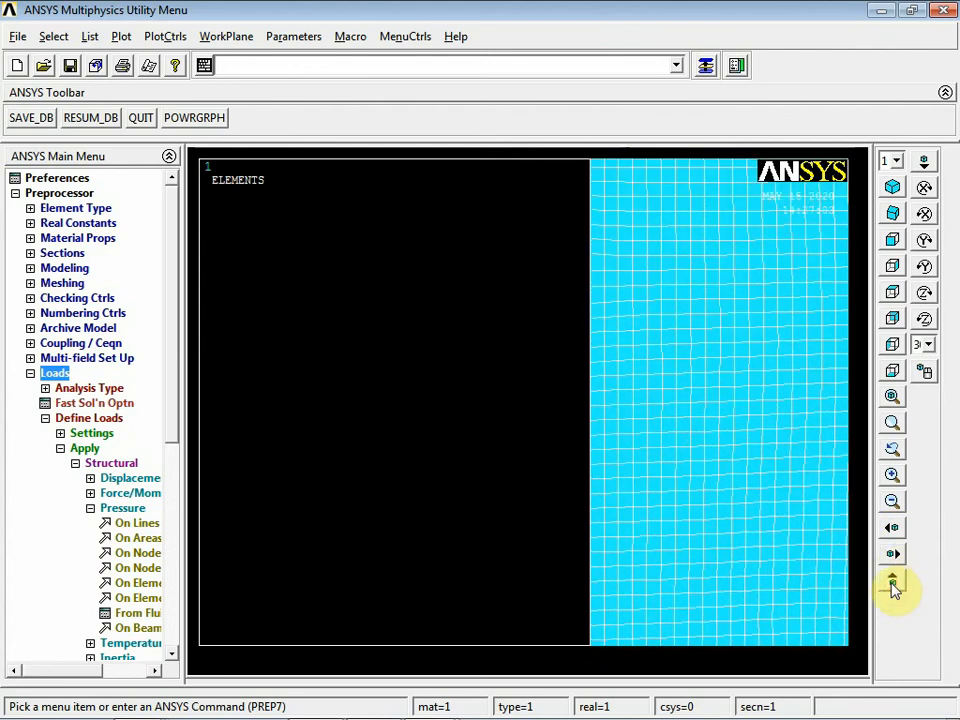
click(892, 400)
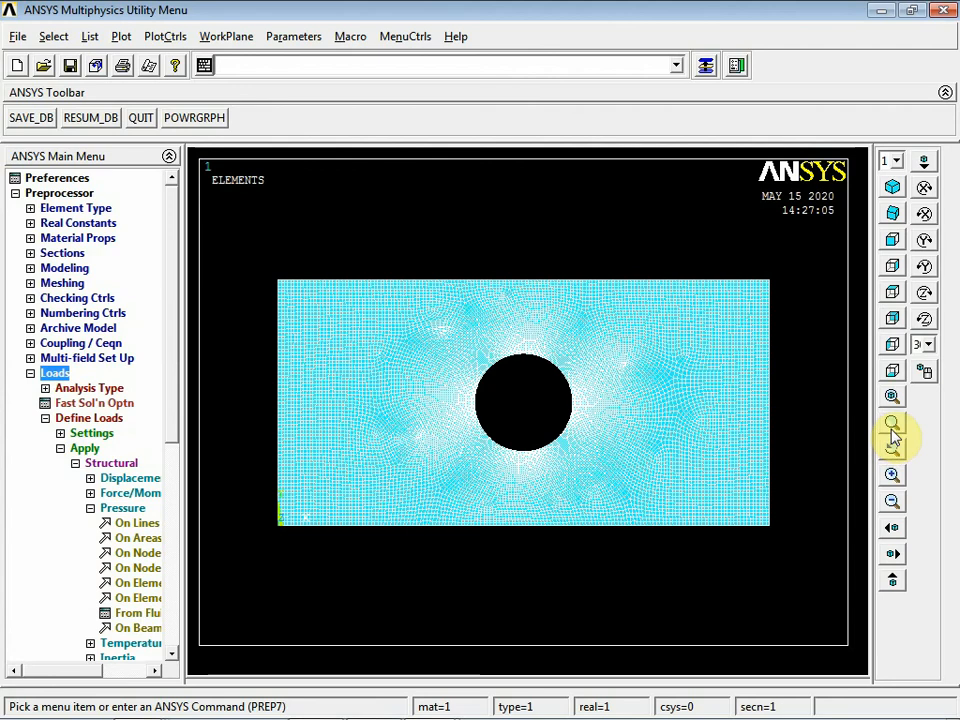
click(892, 422)
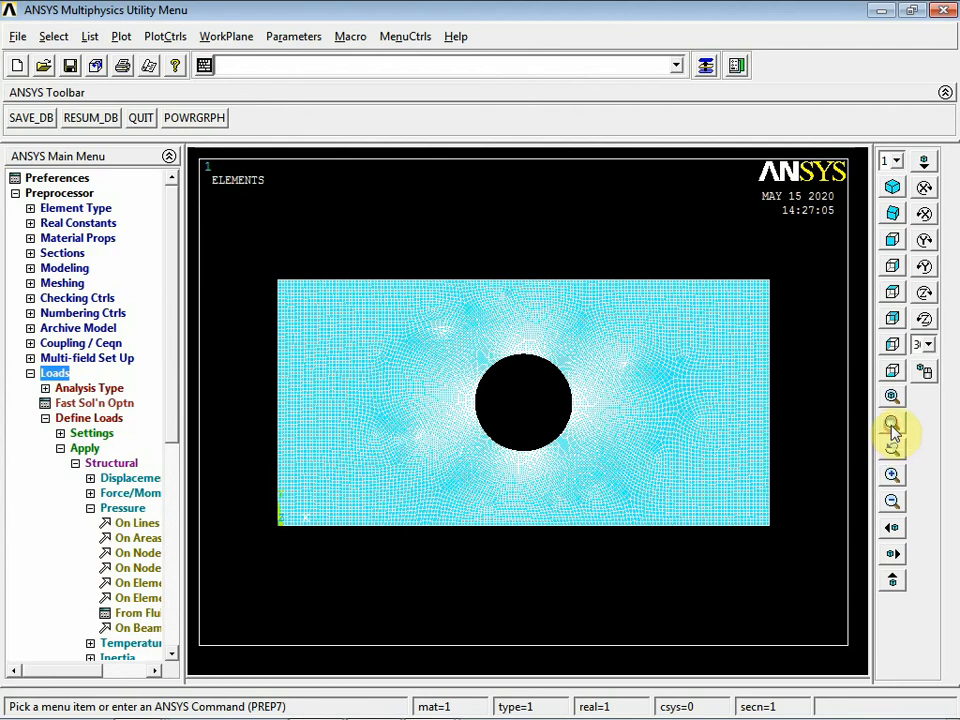
click(250, 266)
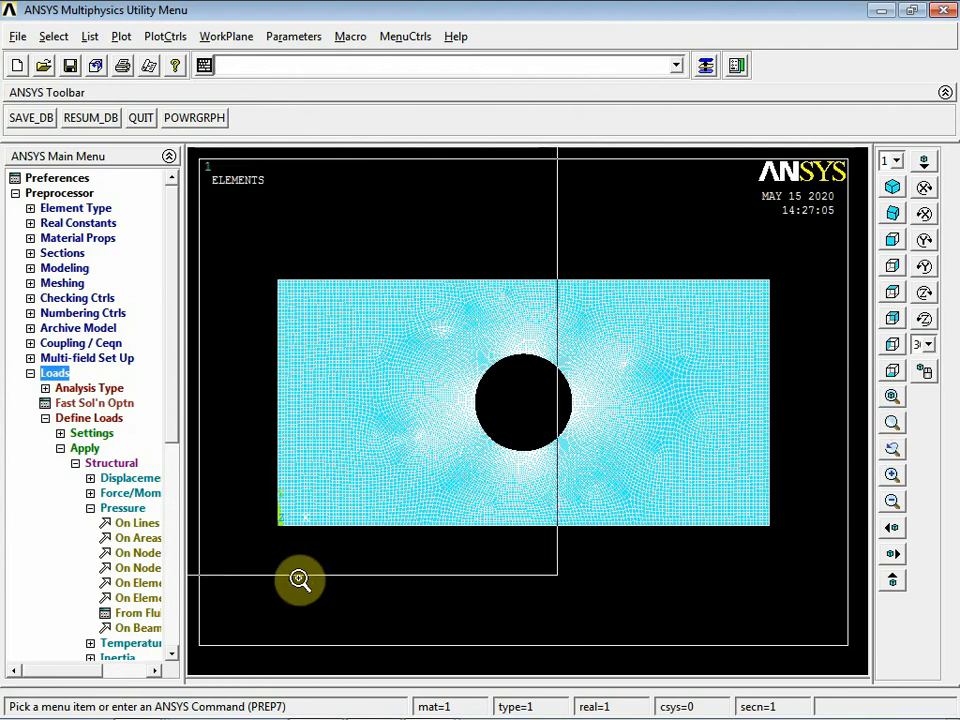
click(205, 563)
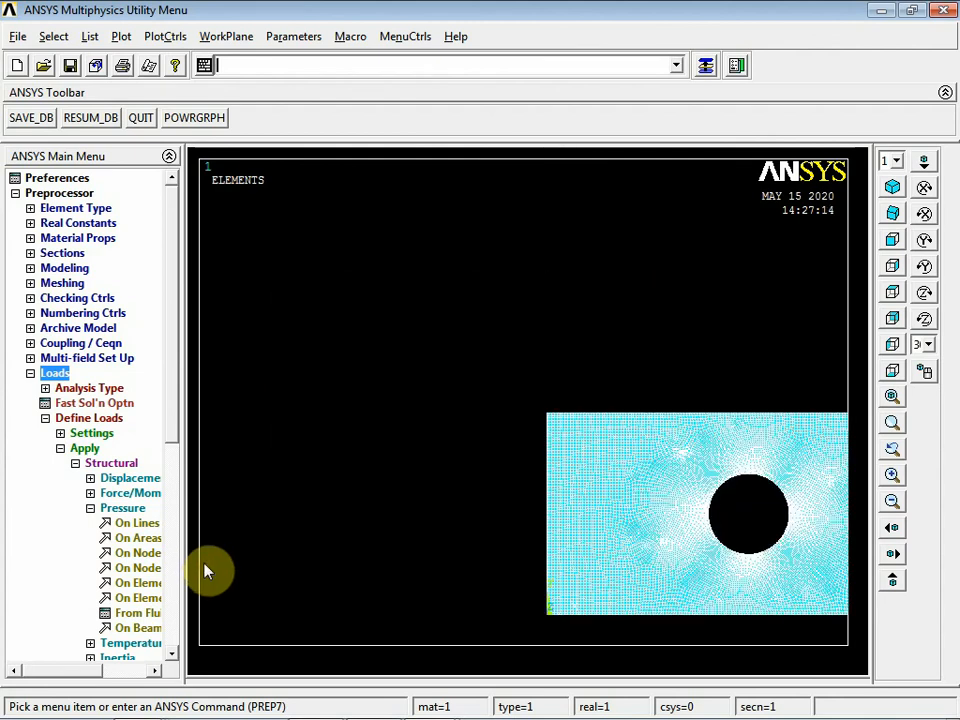
click(895, 533)
click(895, 533)
click(895, 533)
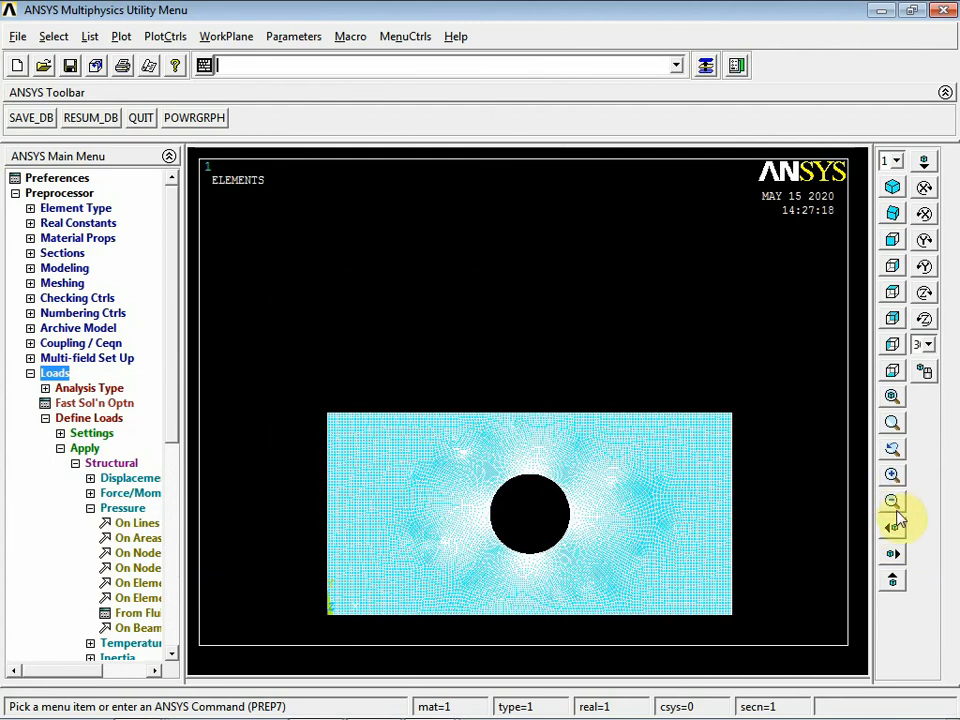
click(891, 579)
click(891, 579)
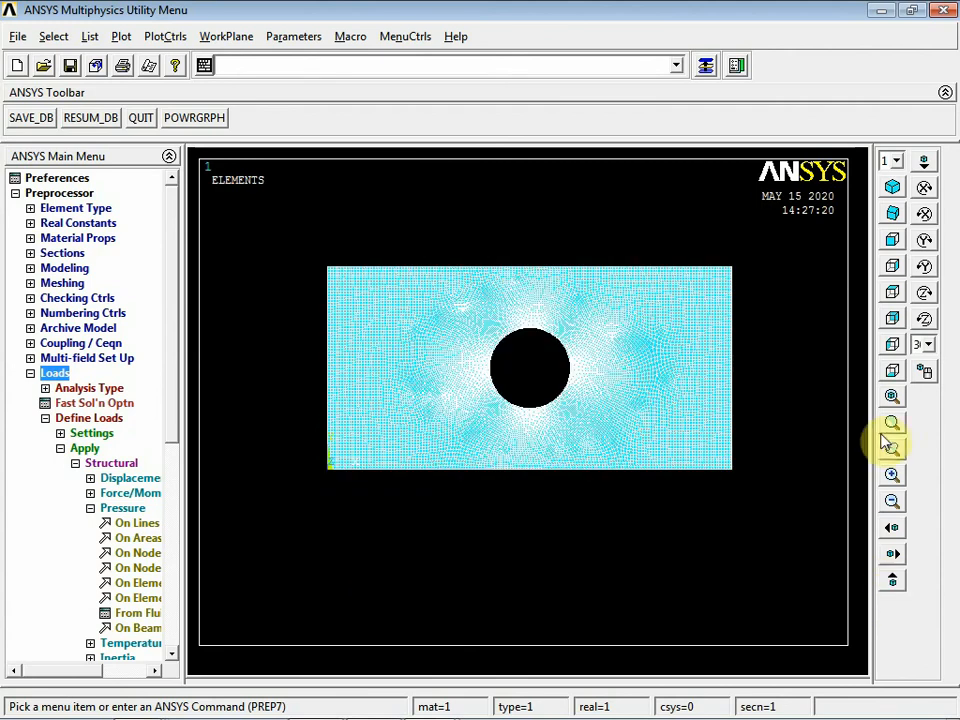
click(892, 396)
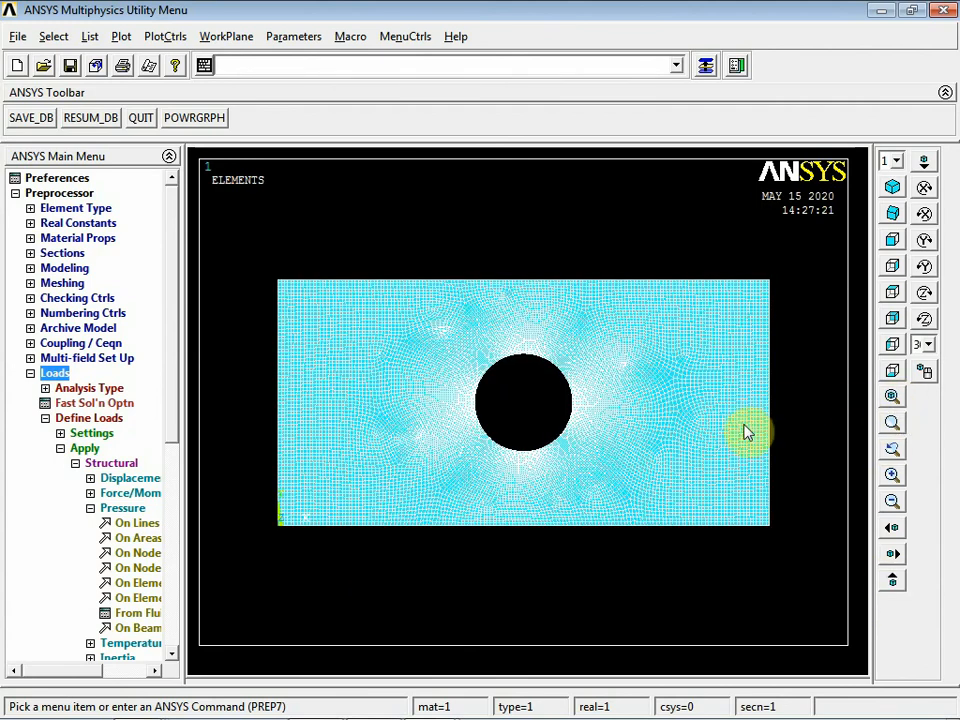
Apply a displacement constraint of 0 in All DOF to the box-picked nodes along the plate's left edge.
scroll(622, 487, up, 1)
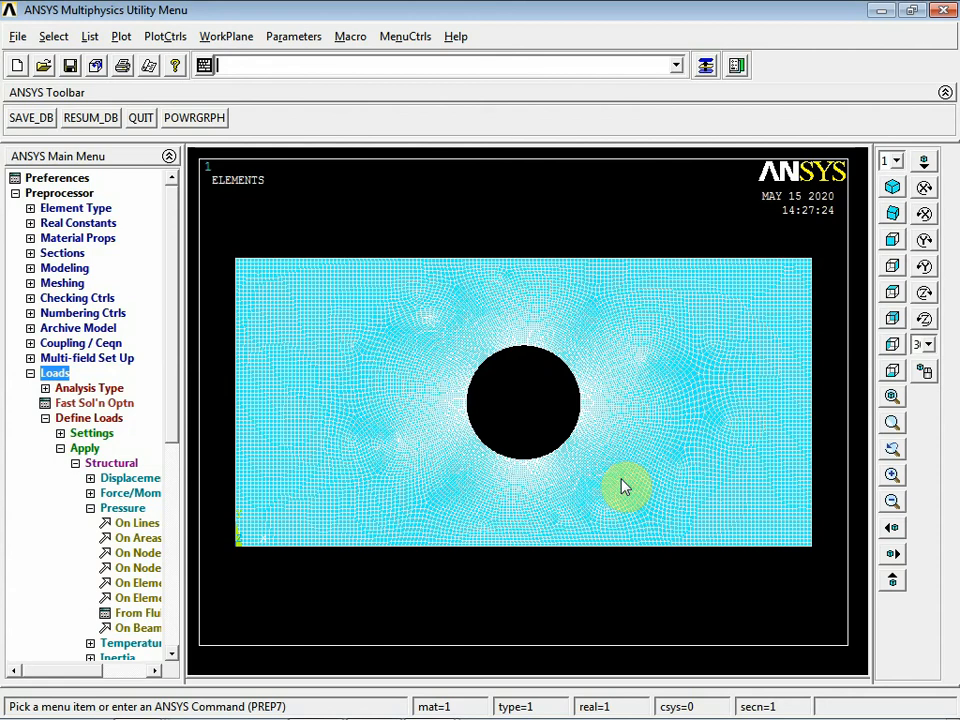
scroll(622, 487, up, 1)
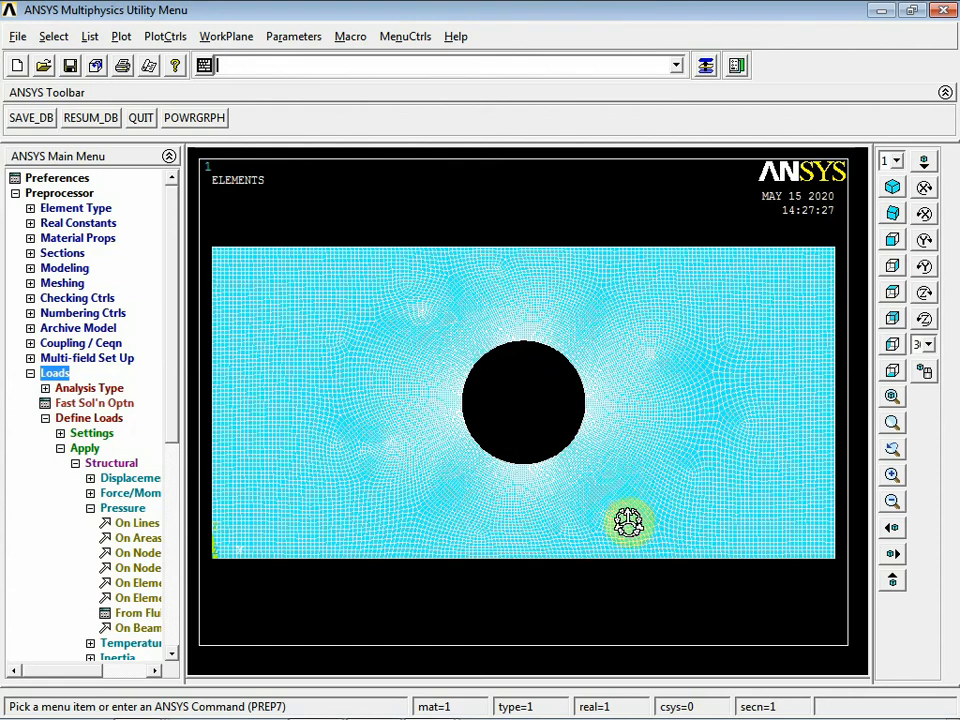
scroll(630, 527, up, 1)
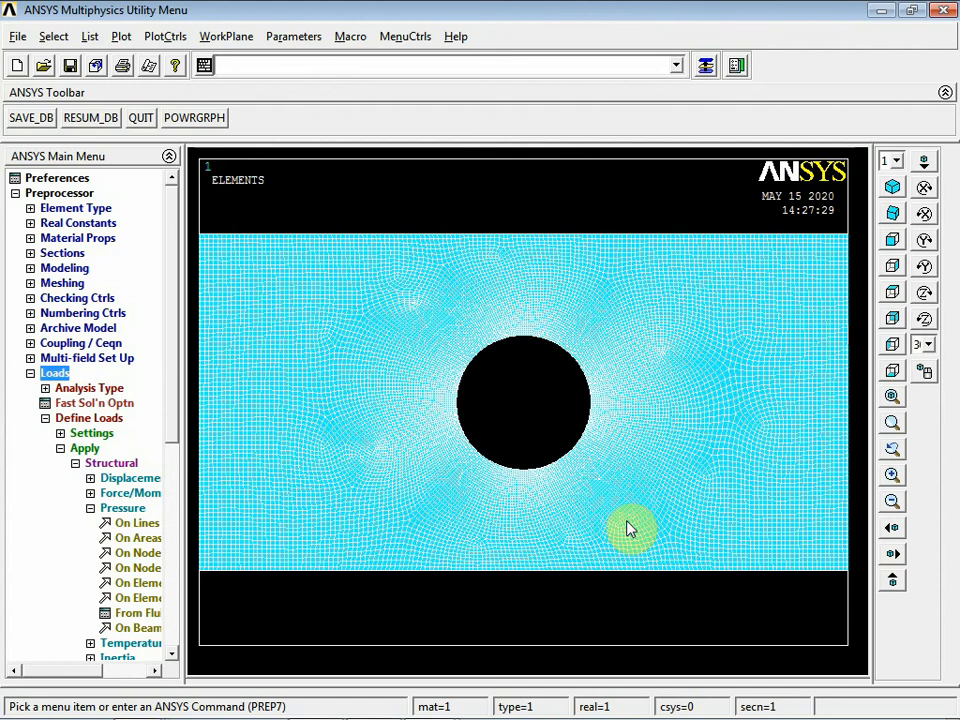
scroll(630, 527, up, 1)
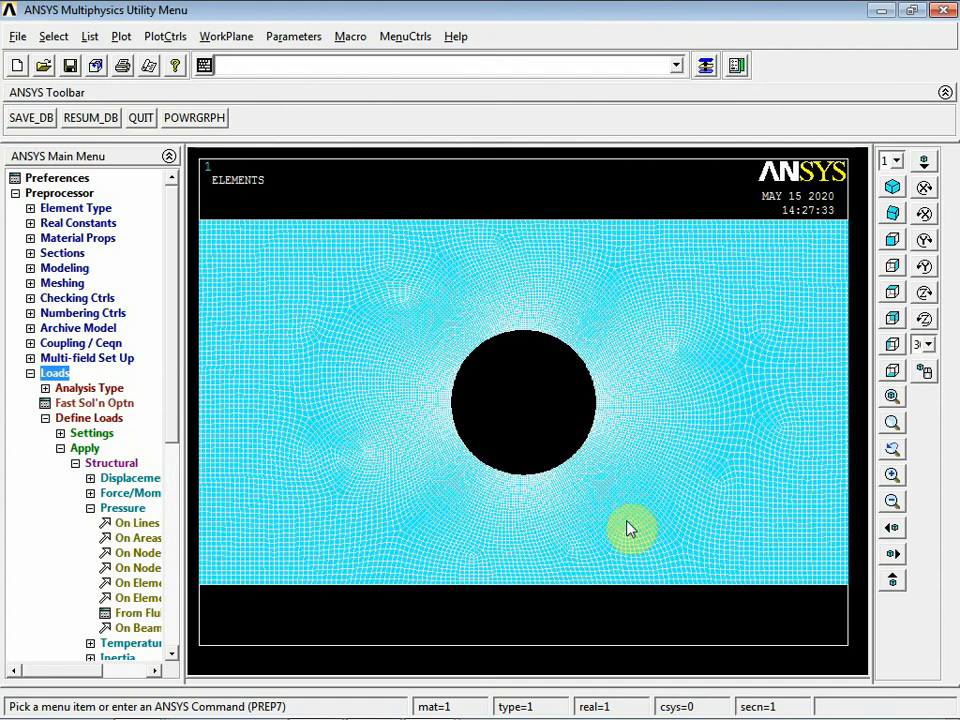
scroll(630, 527, up, 1)
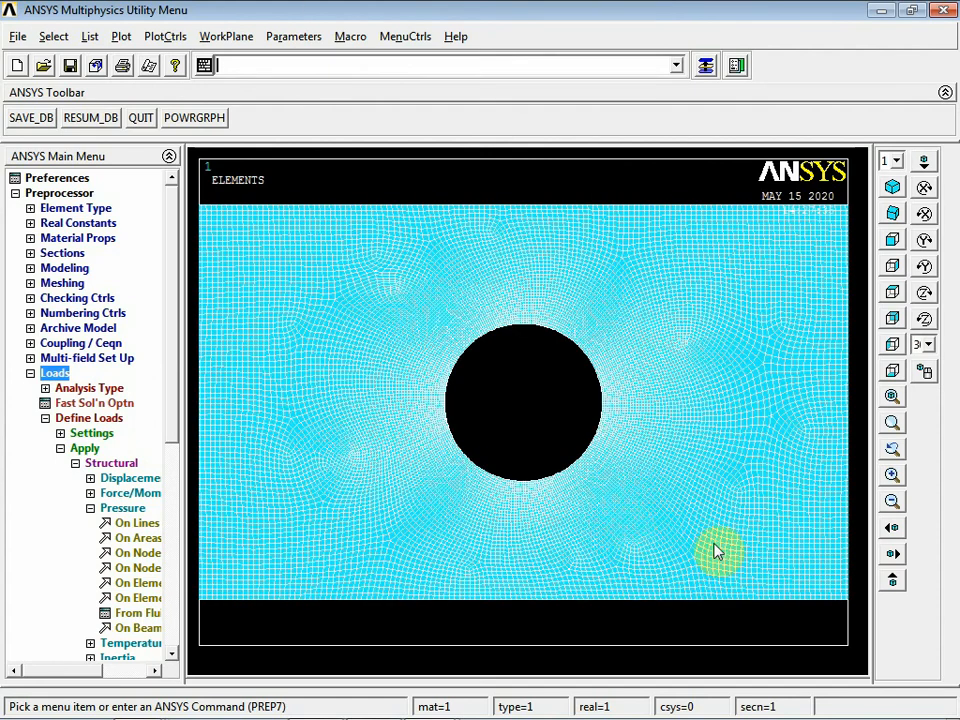
click(893, 556)
click(893, 556)
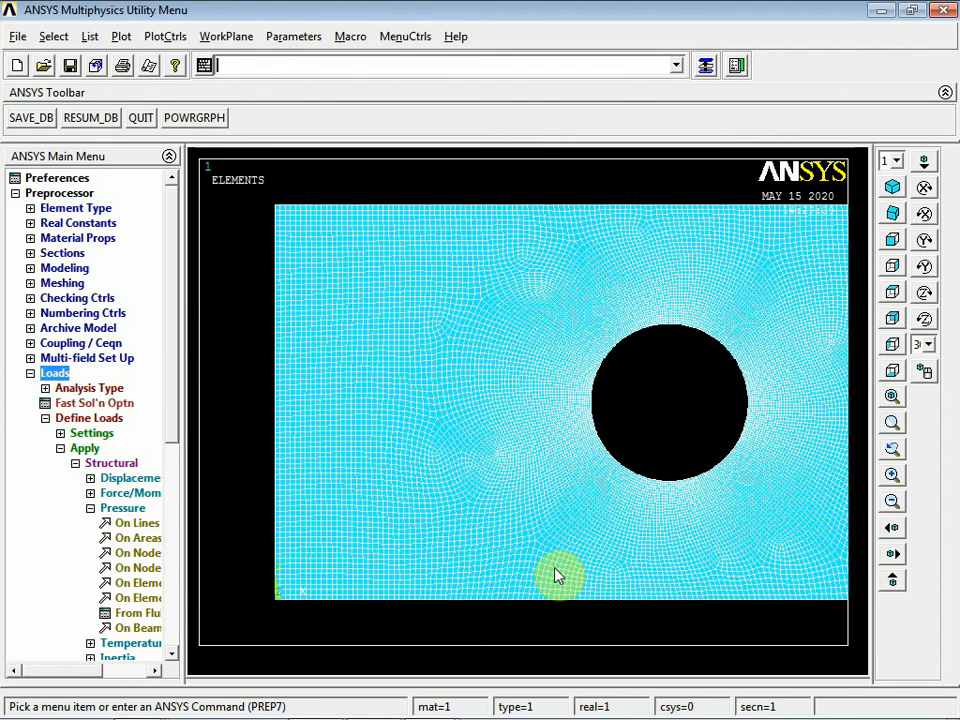
scroll(558, 576, up, 1)
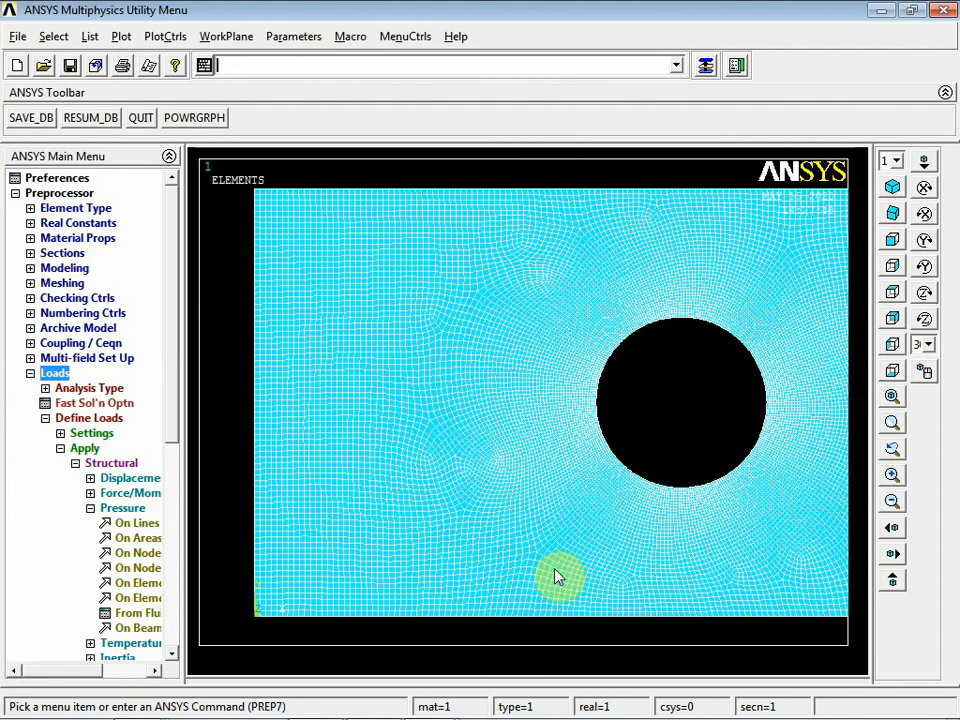
click(145, 480)
click(70, 538)
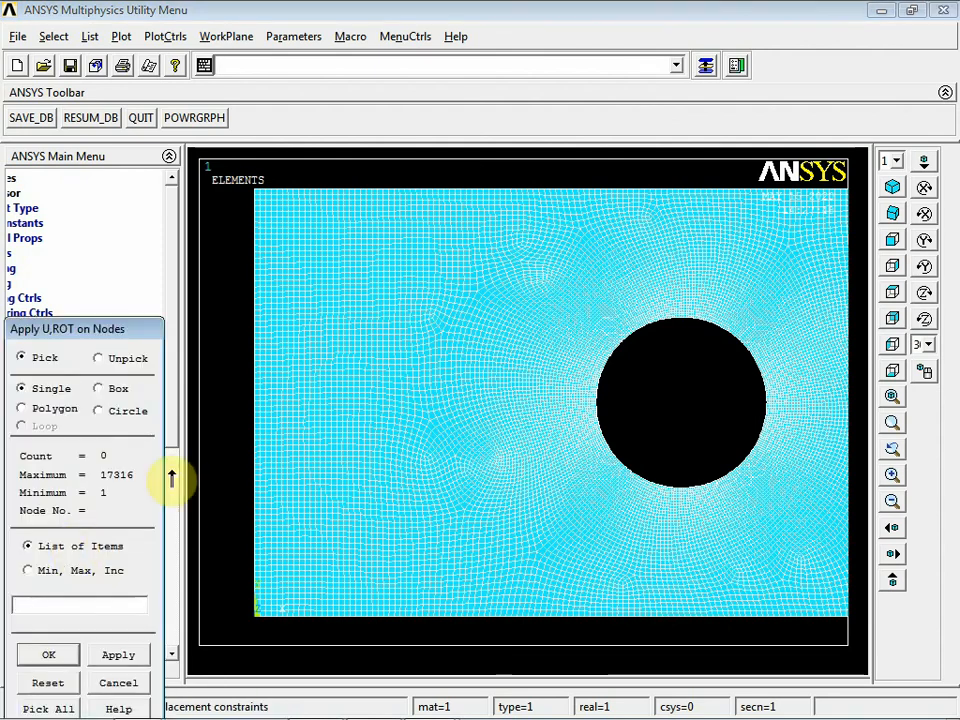
click(98, 389)
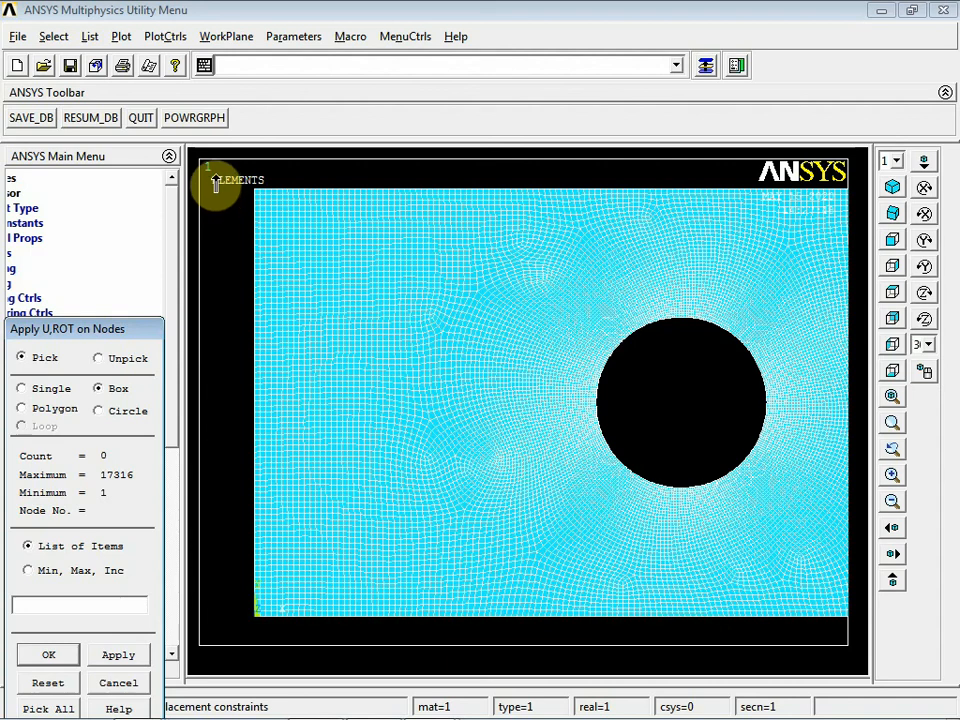
drag(215, 170, 255, 634)
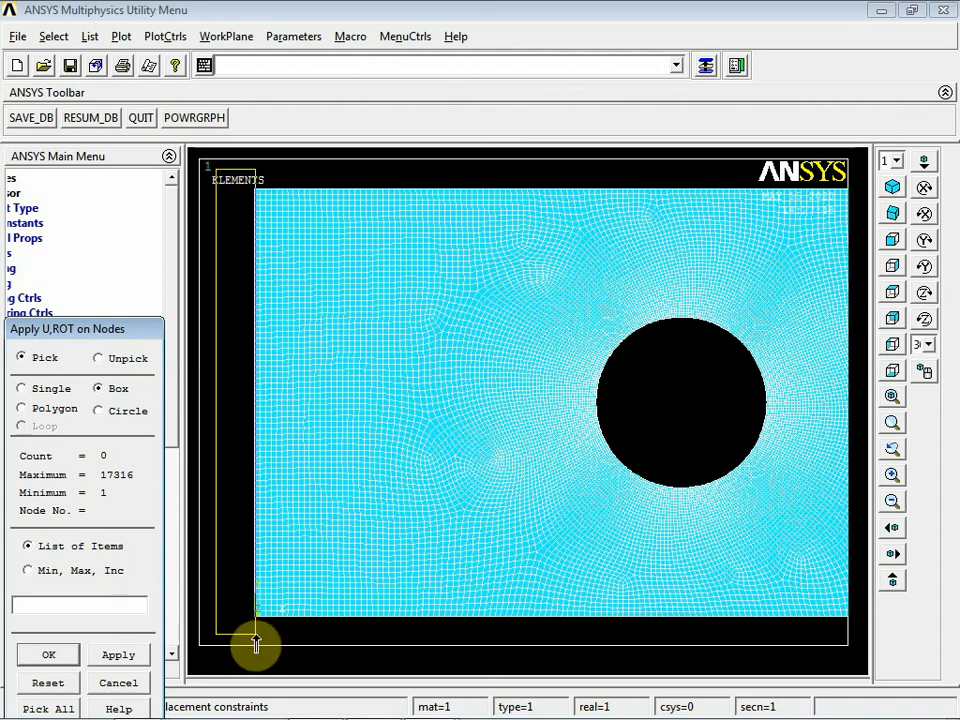
drag(255, 636, 255, 636)
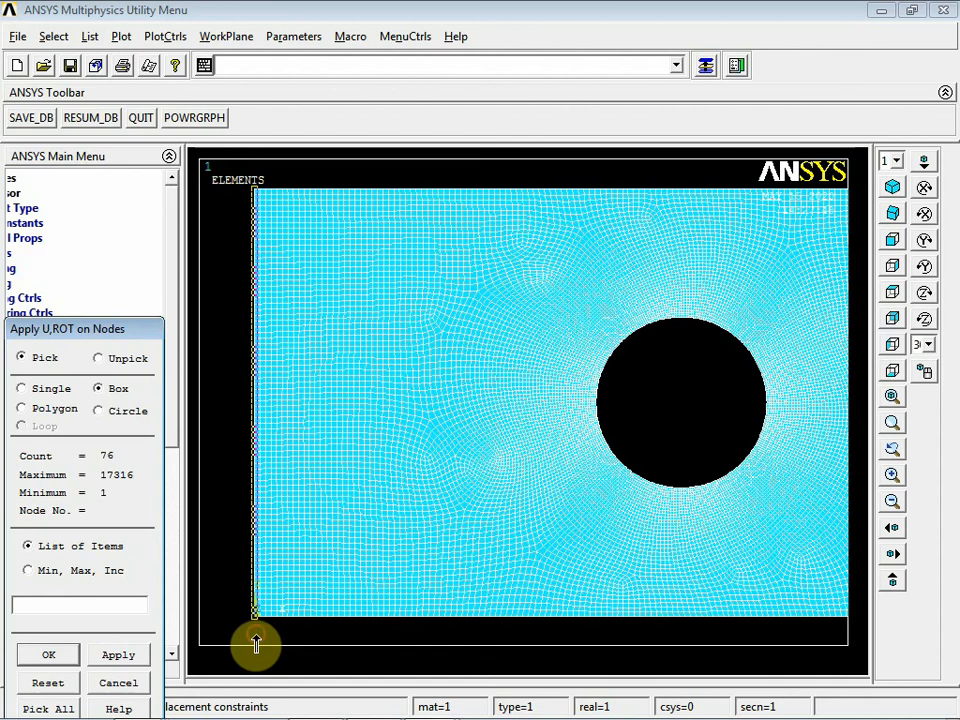
click(45, 656)
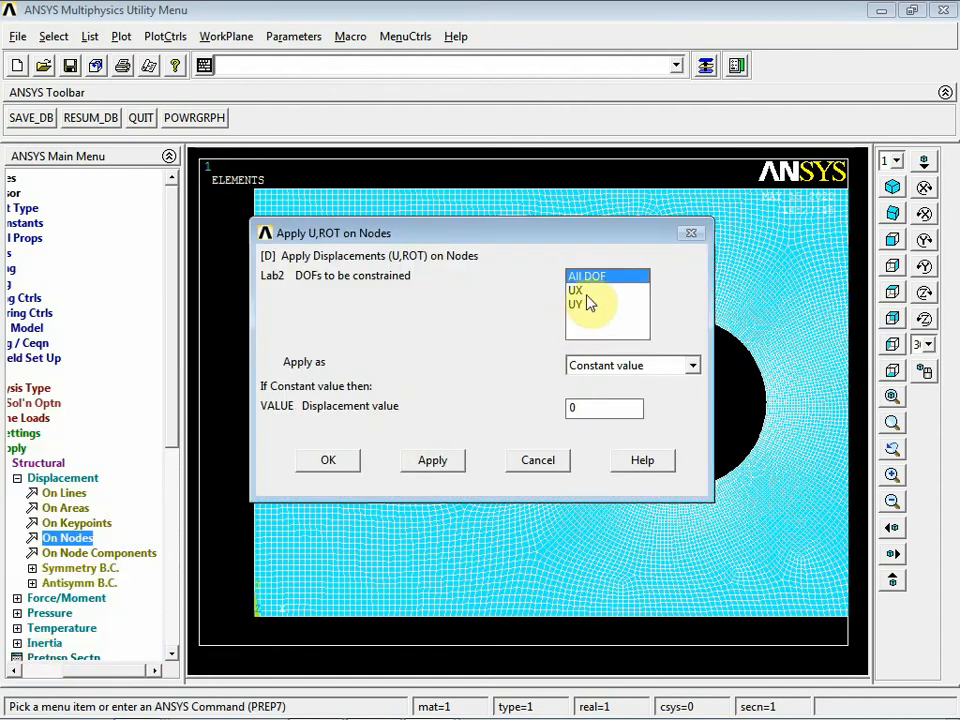
click(315, 464)
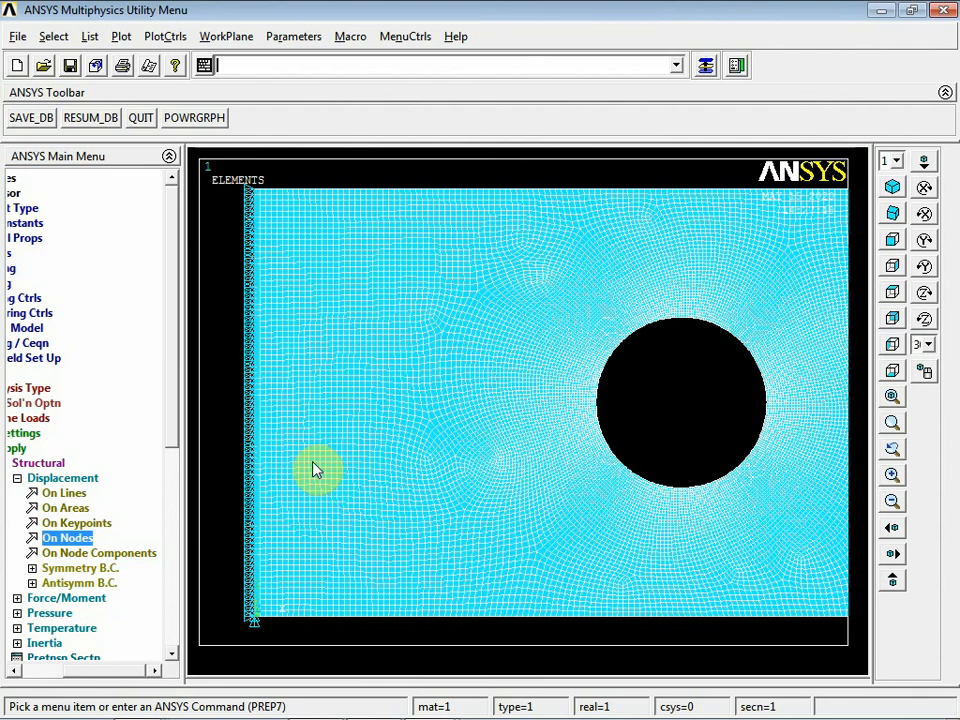
Try to apply a constant pressure of -200 to the box-picked nodes along the plate's right edge.
click(892, 528)
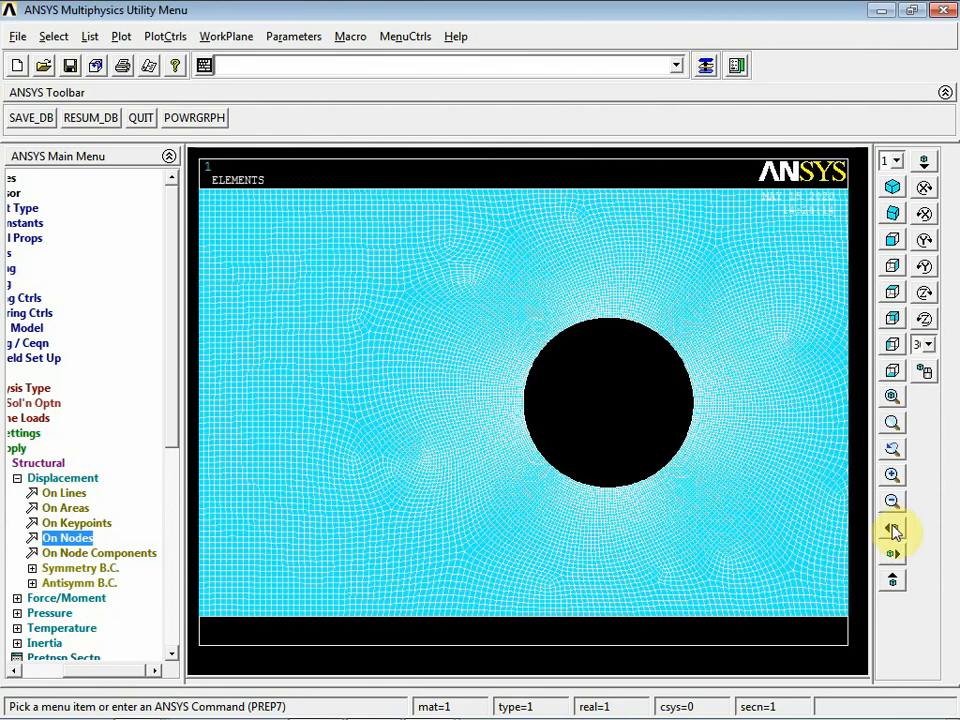
click(892, 528)
click(892, 528)
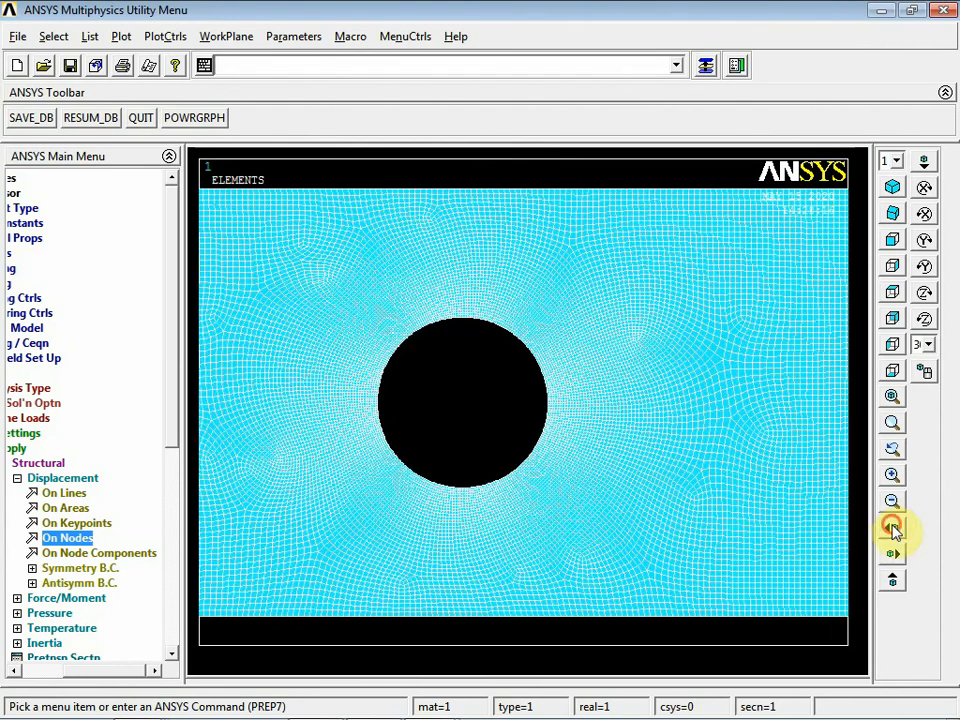
click(892, 528)
click(892, 528)
click(892, 528)
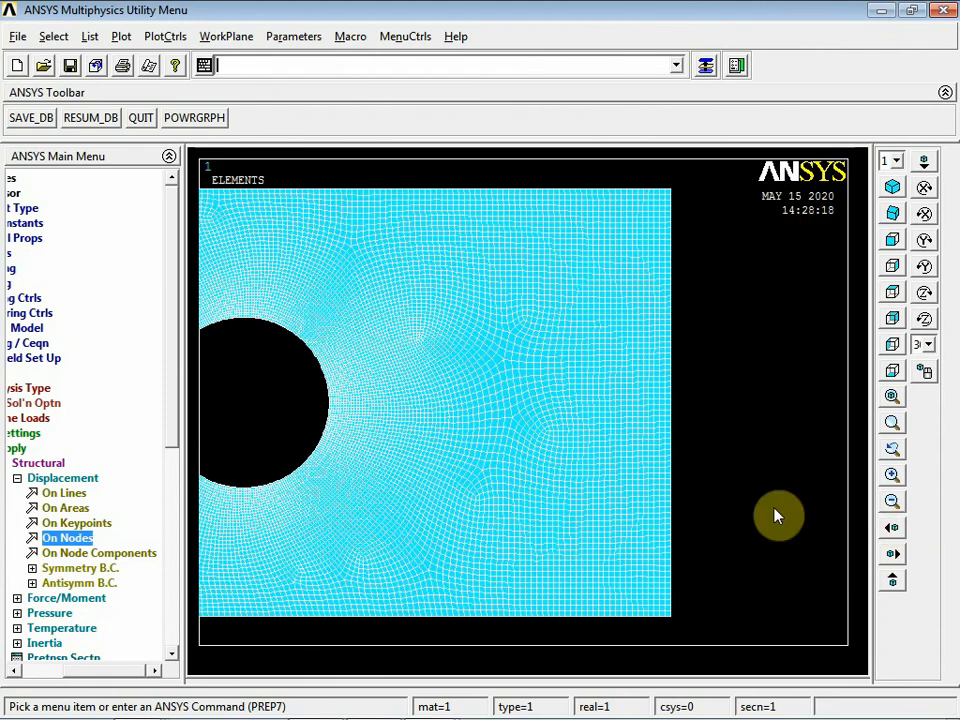
click(50, 617)
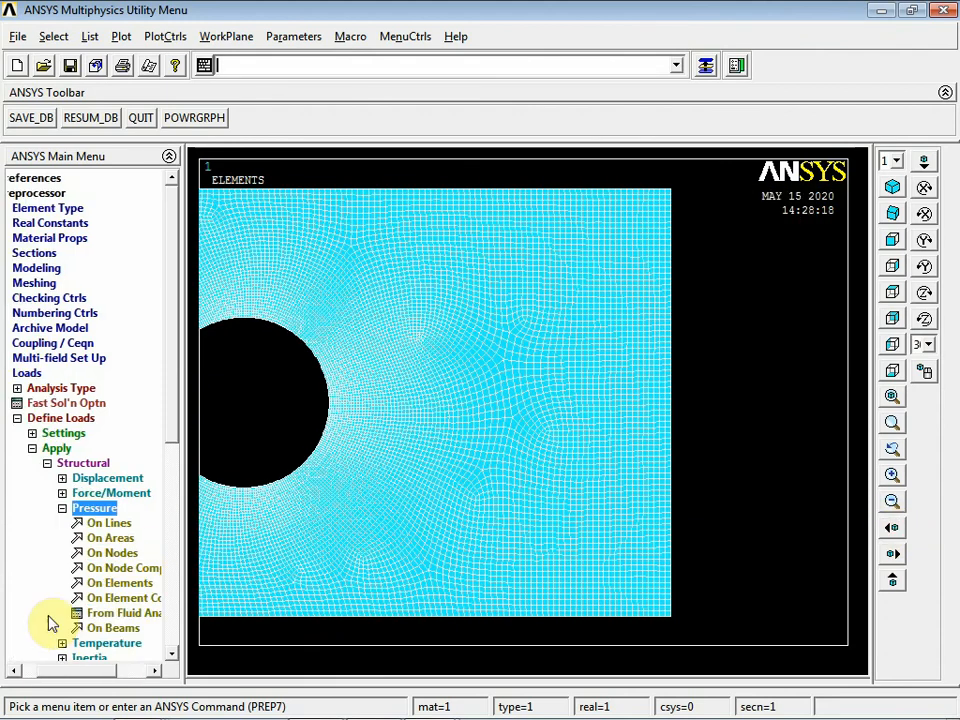
click(112, 553)
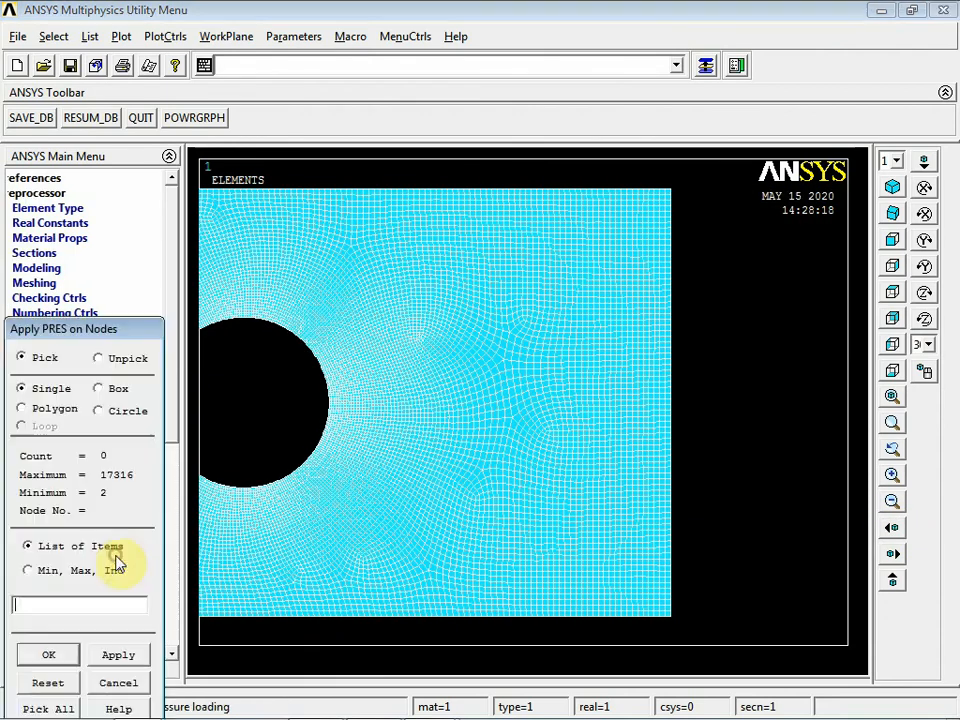
click(99, 389)
drag(695, 166, 669, 641)
click(53, 654)
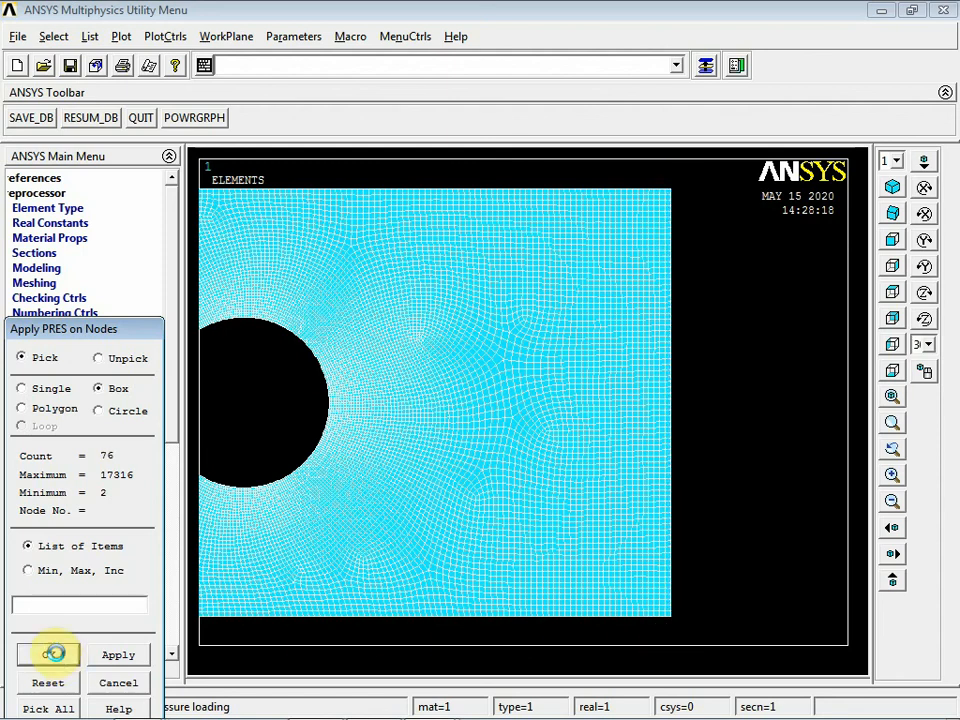
click(621, 317)
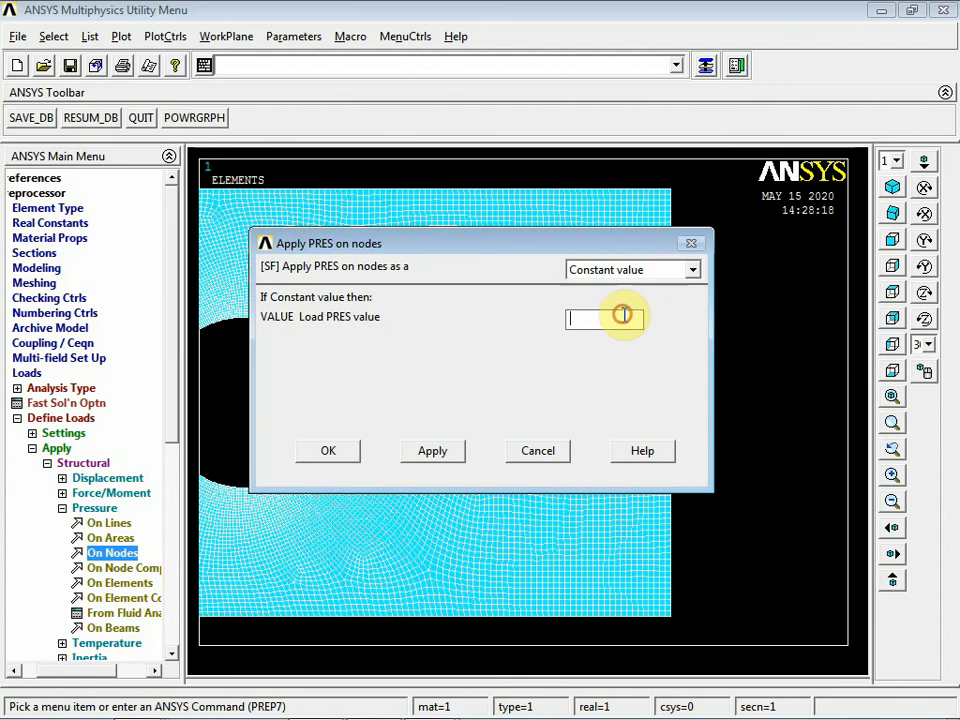
text(-200)
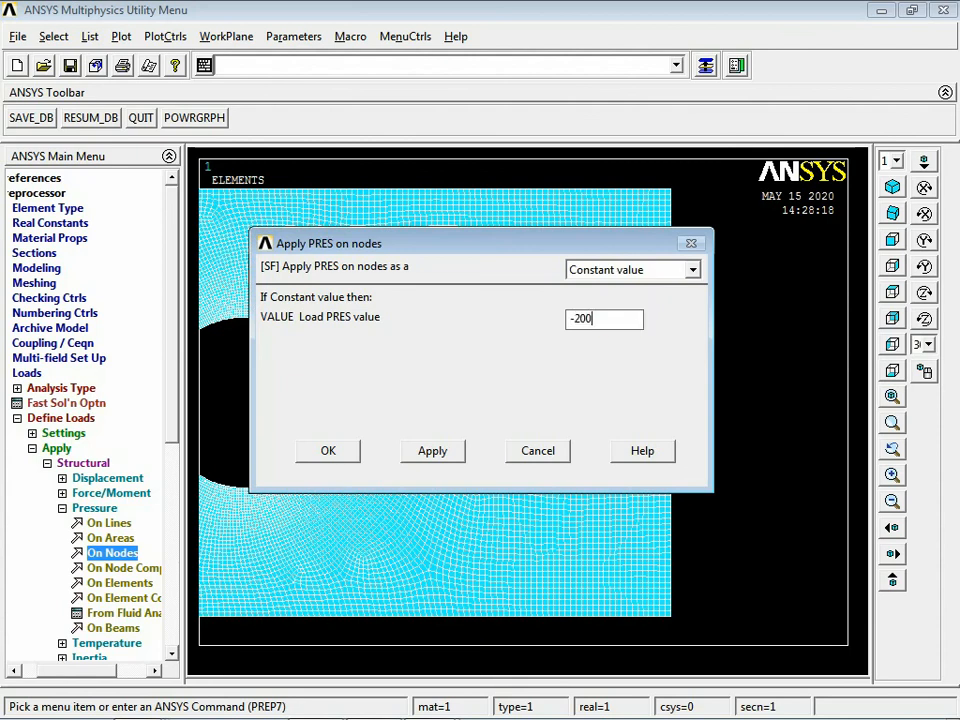
Check the load on the plate's right edge on the PowerPoint problem slide, and return to ANSYS.
mouse_move(406, 716)
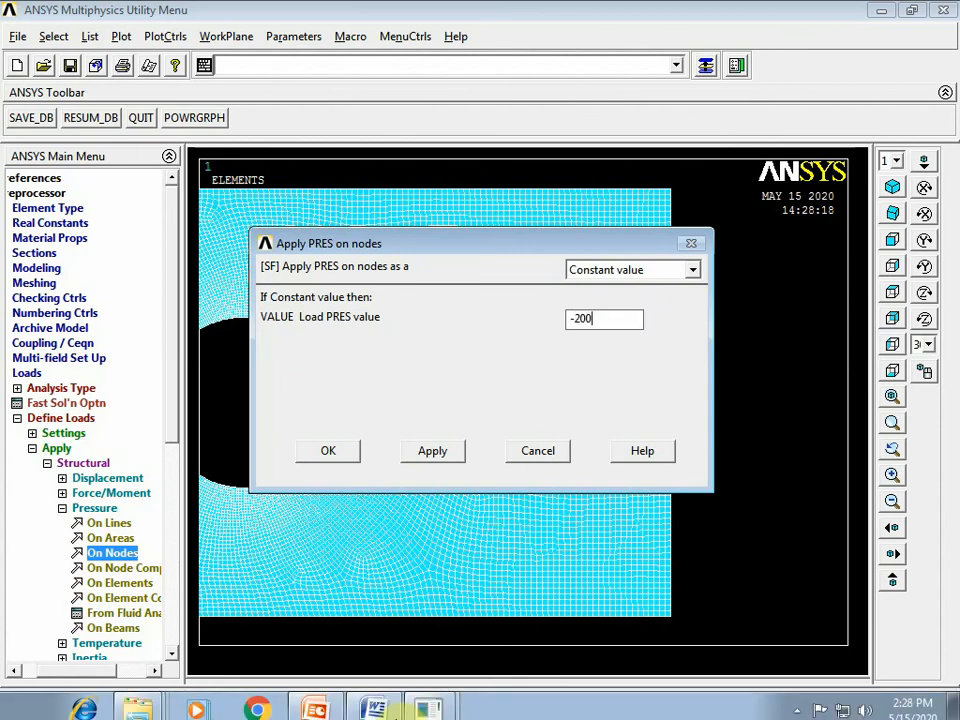
click(312, 703)
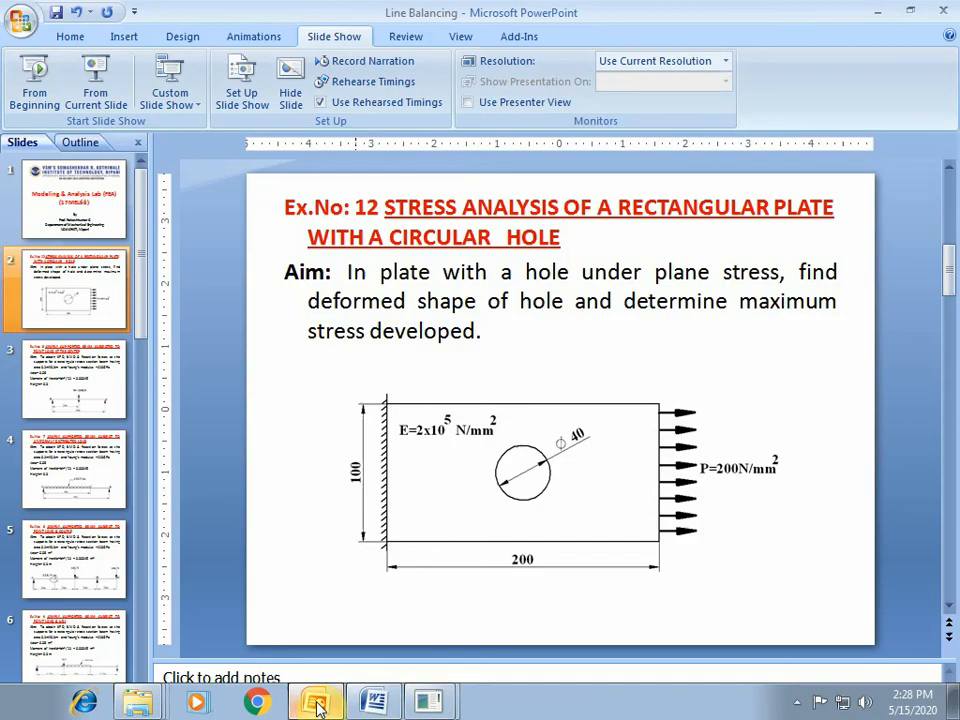
click(430, 700)
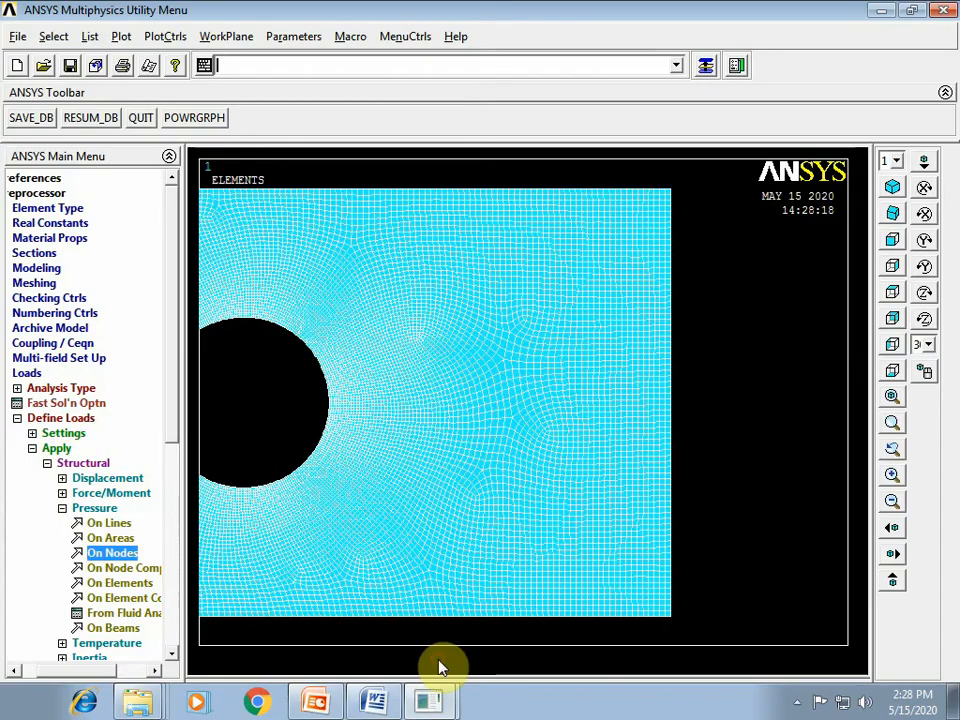
Apply a constant pressure of -200 to the box-picked nodes along the plate's right edge, and fit the whole plate in view.
click(110, 553)
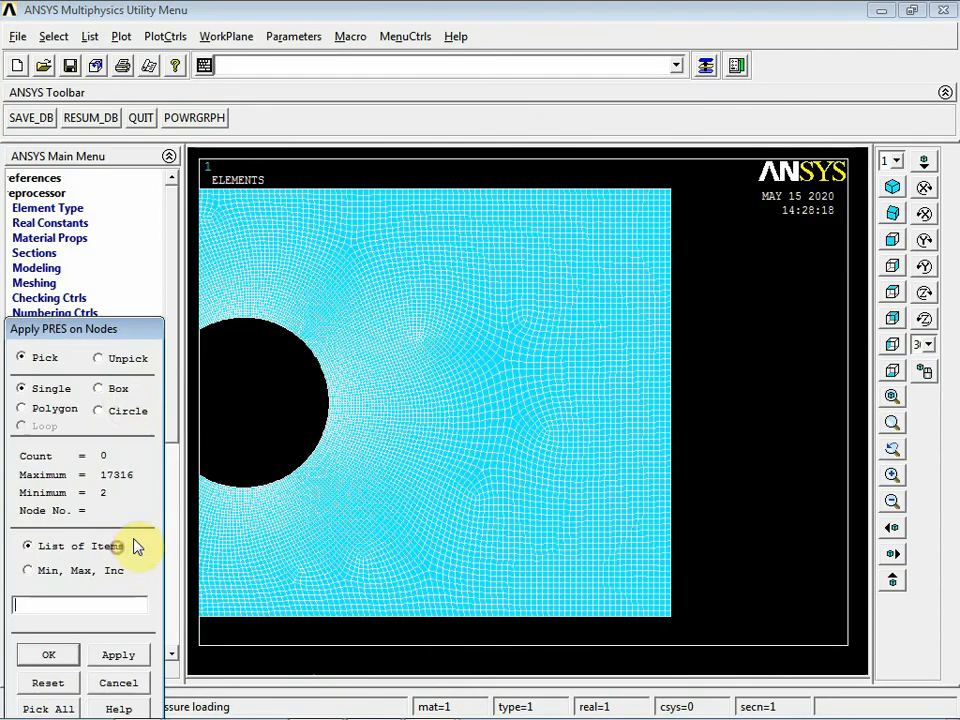
click(118, 388)
drag(704, 163, 670, 640)
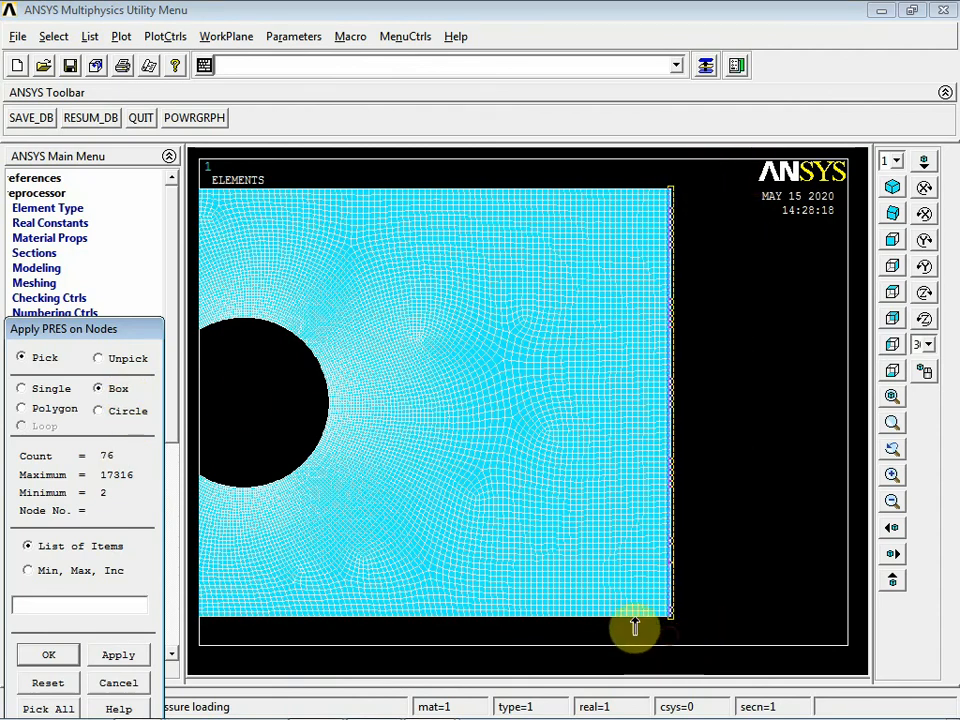
click(52, 657)
click(613, 318)
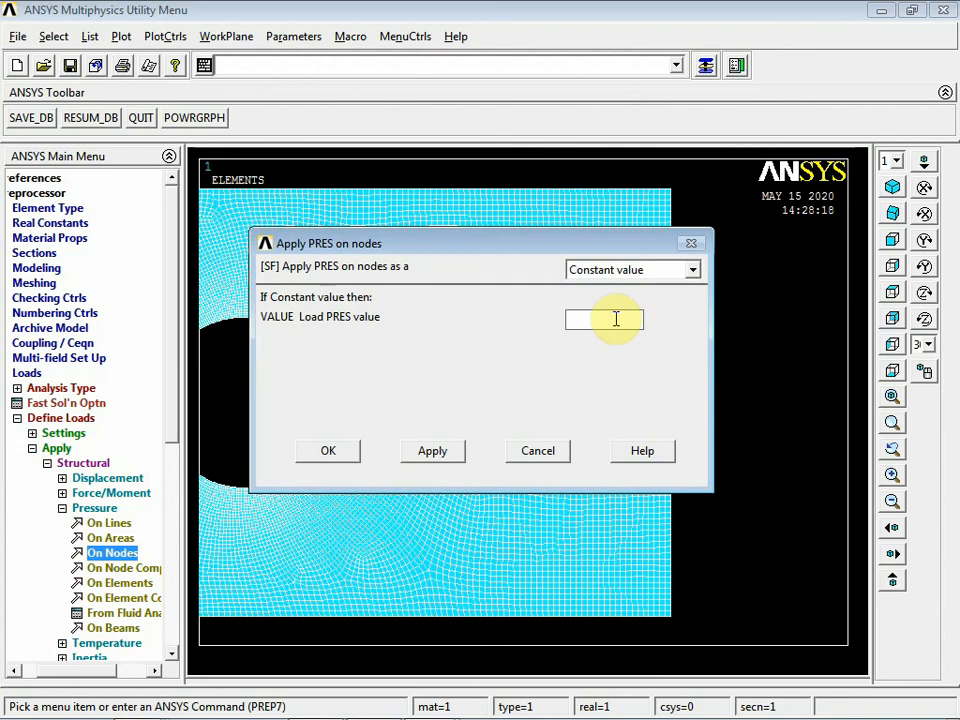
text(-200)
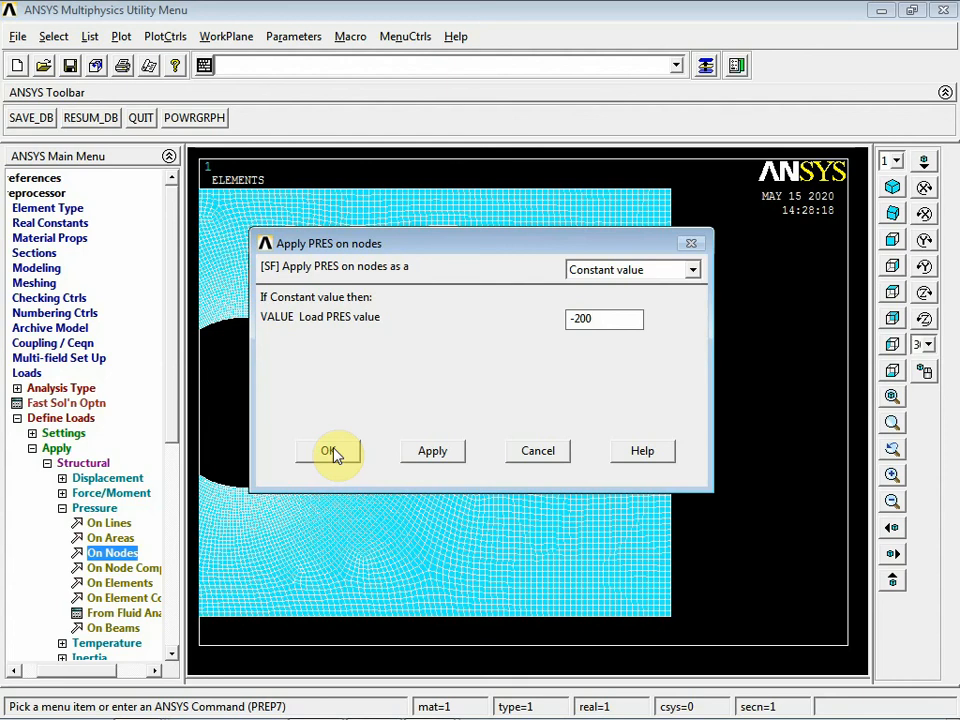
click(329, 451)
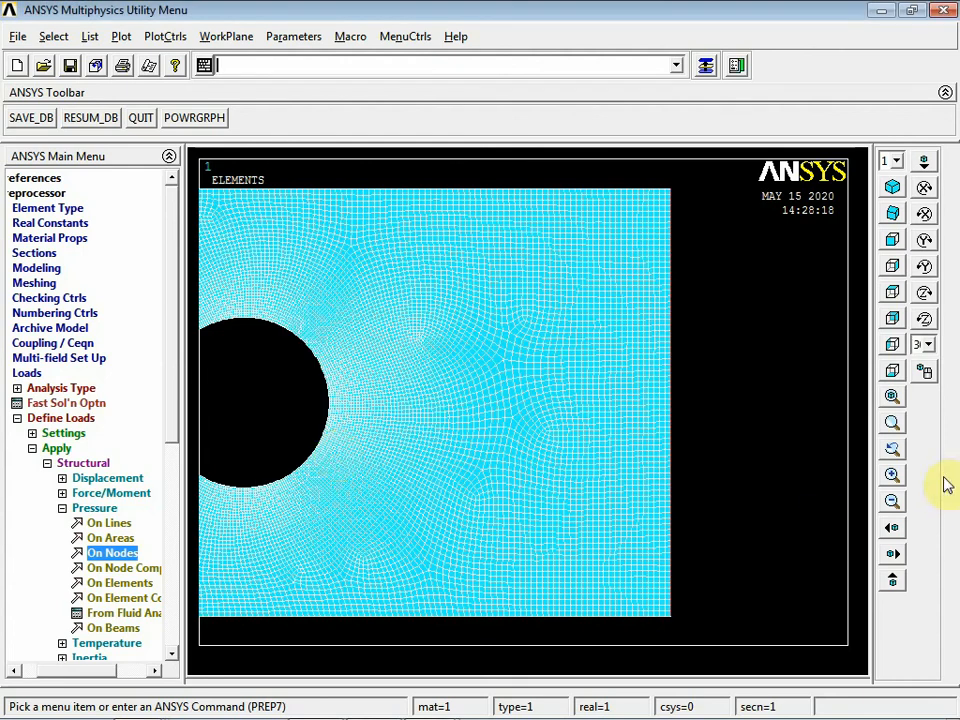
click(892, 396)
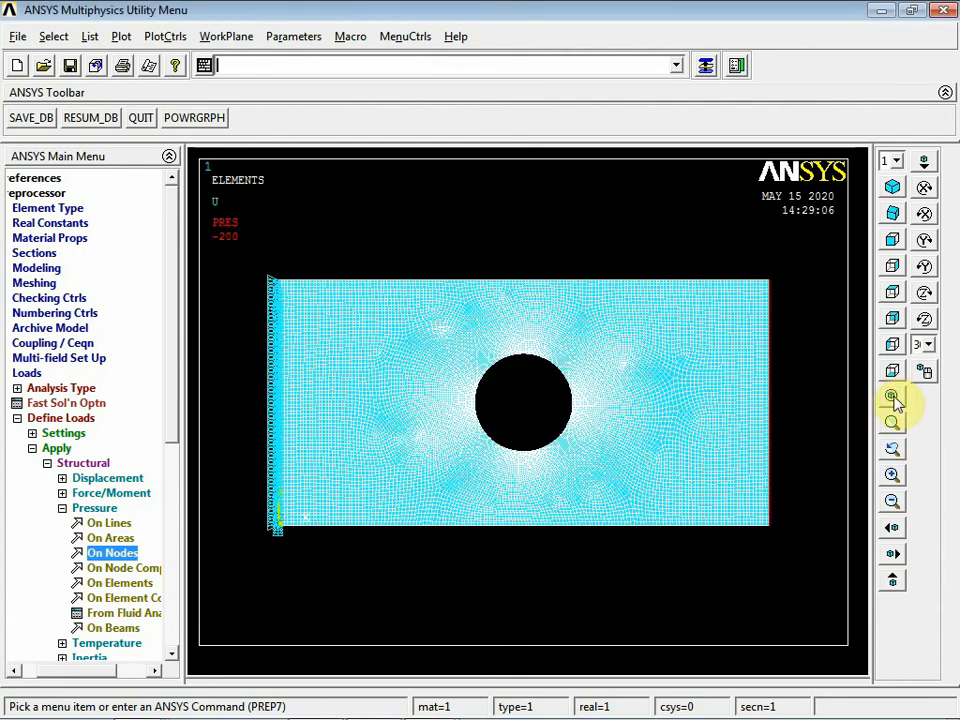
Solve the current load step, and close the completion note and the status listing.
drag(173, 292, 143, 490)
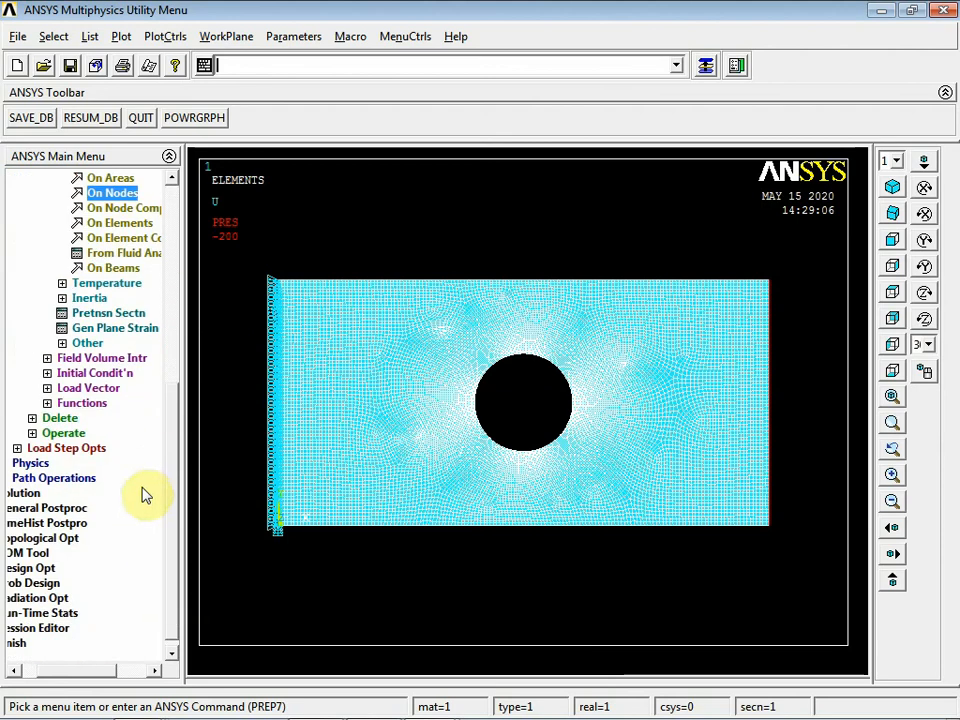
click(22, 494)
click(86, 314)
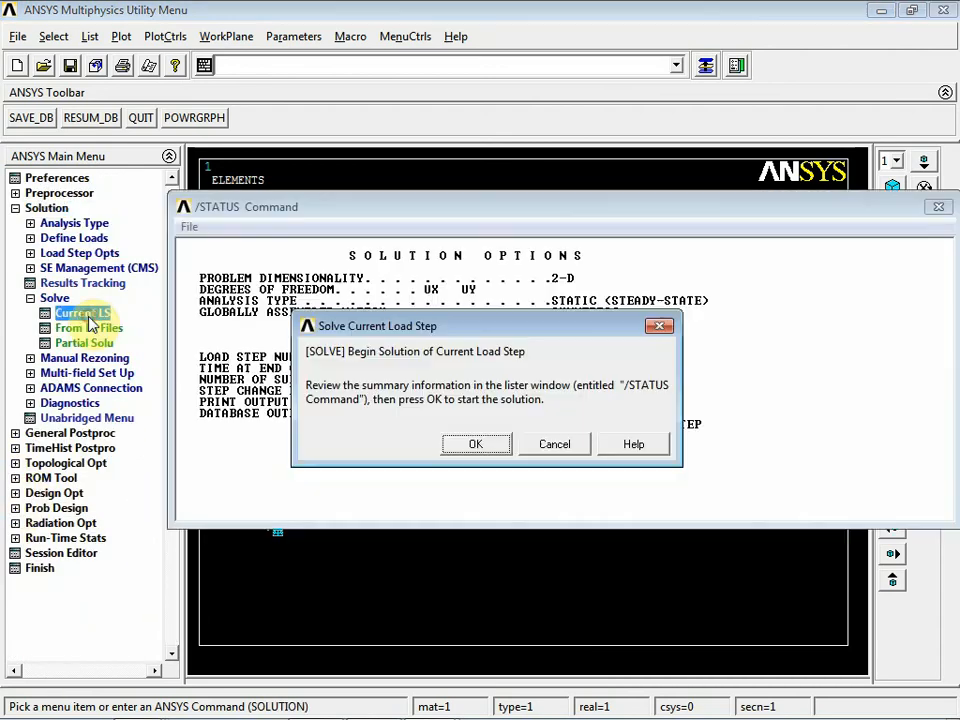
click(474, 444)
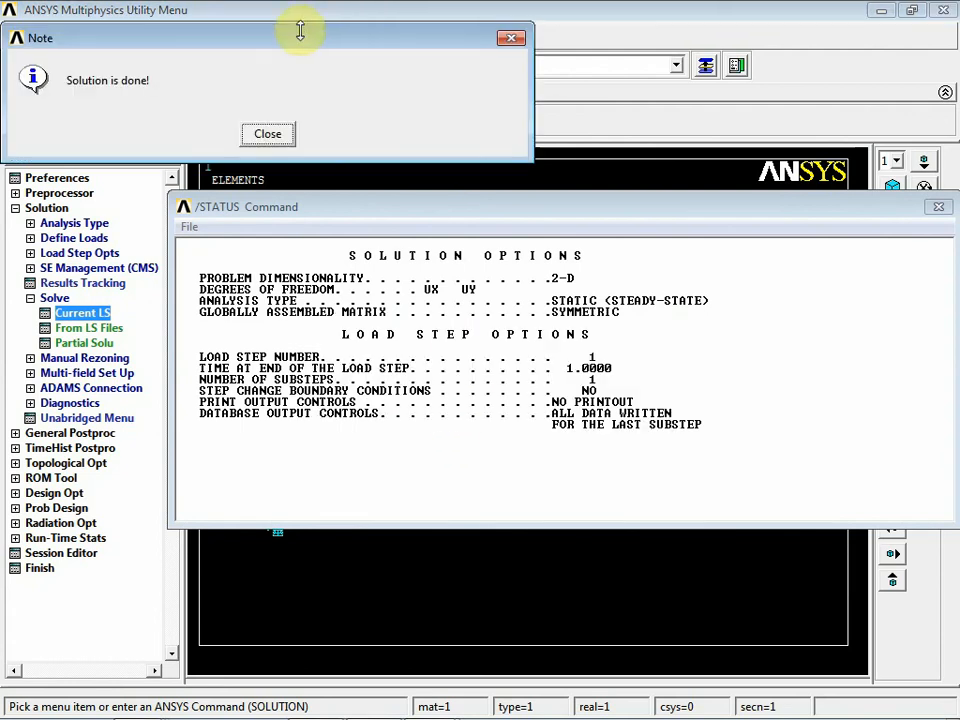
click(268, 134)
click(938, 206)
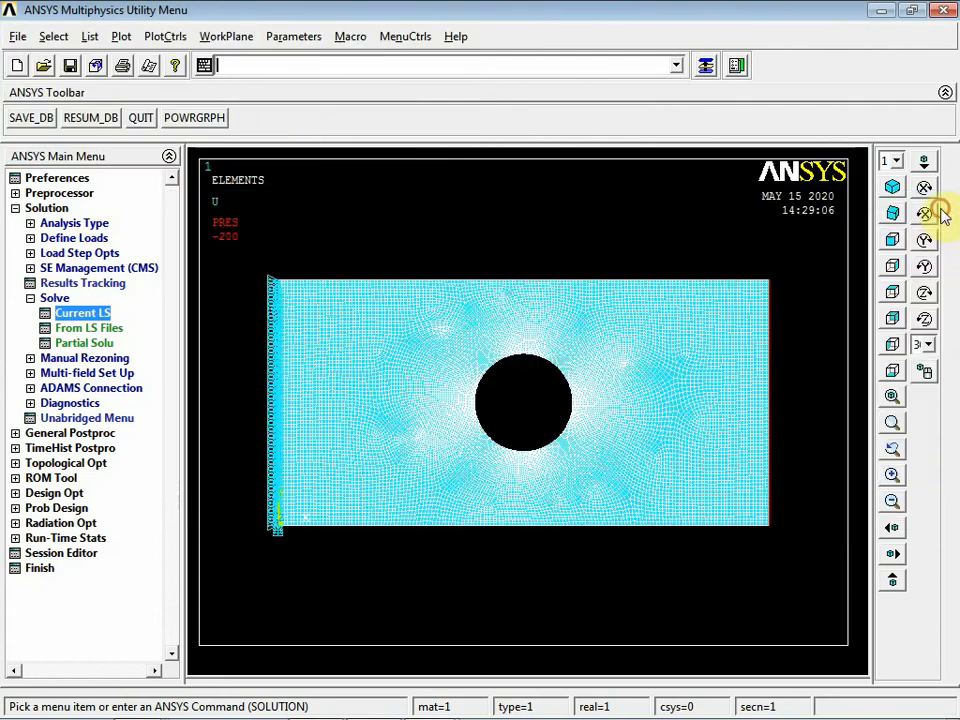
Plot the element solution contour of von Mises stress with the deformed shape only.
click(54, 435)
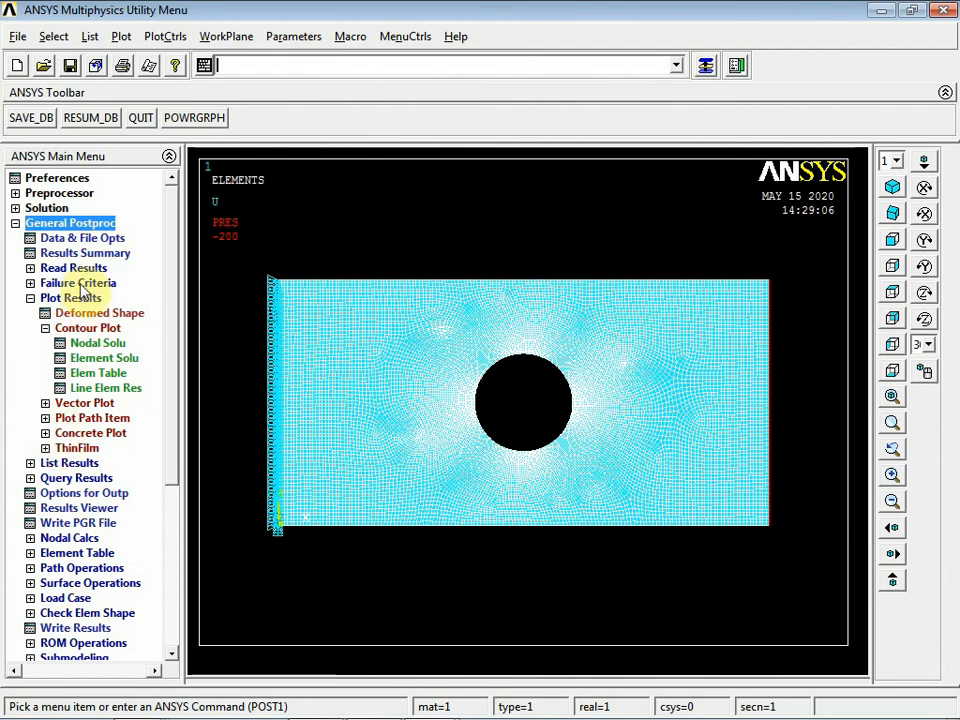
click(87, 360)
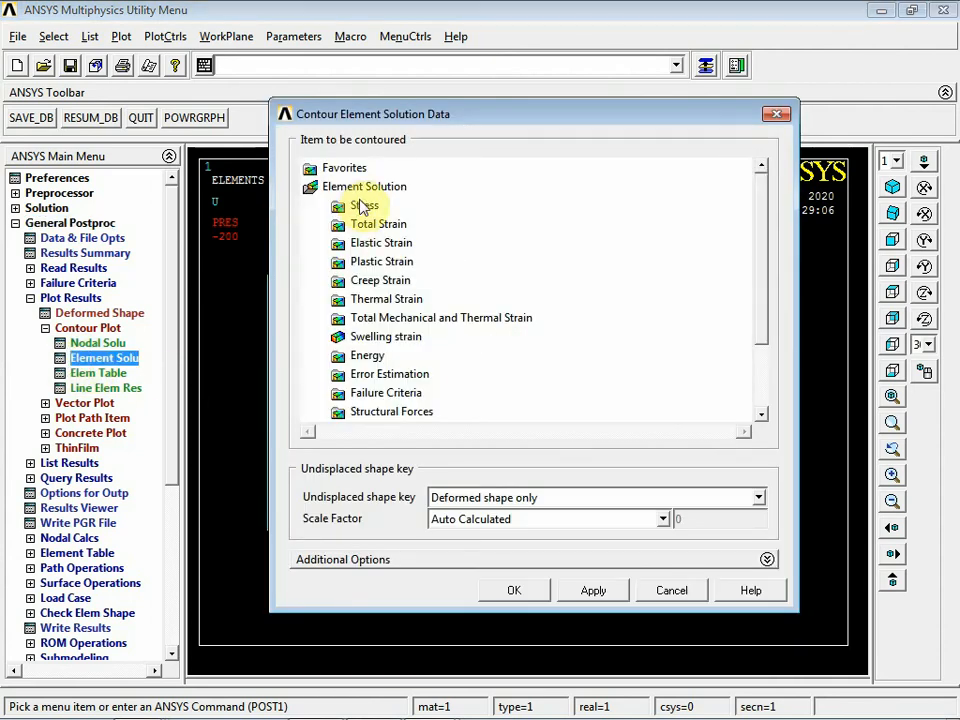
double_click(362, 206)
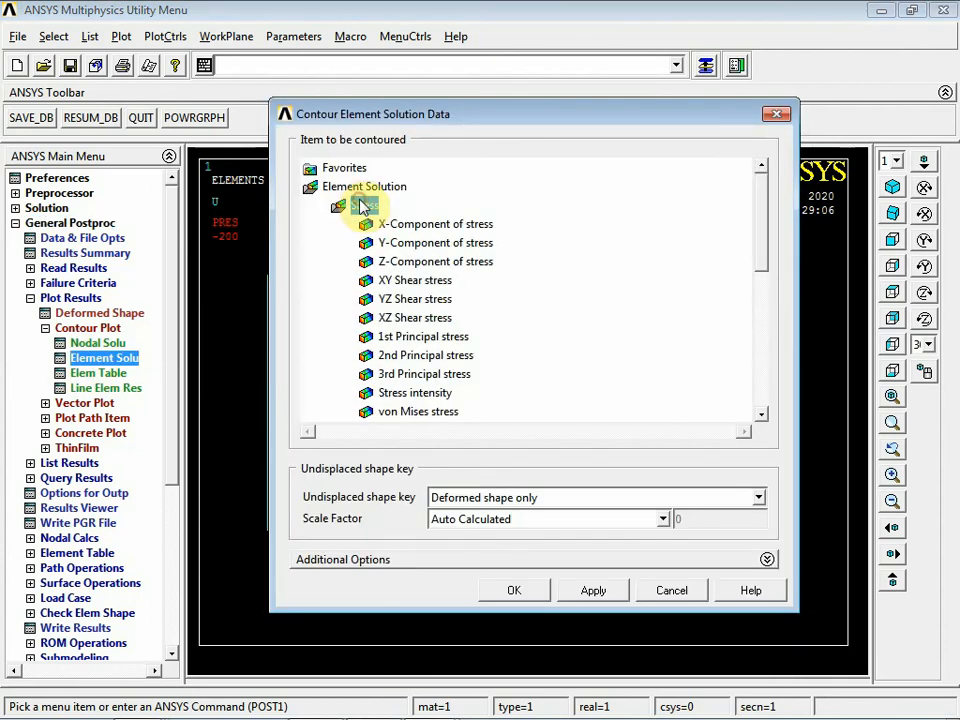
click(448, 413)
click(514, 591)
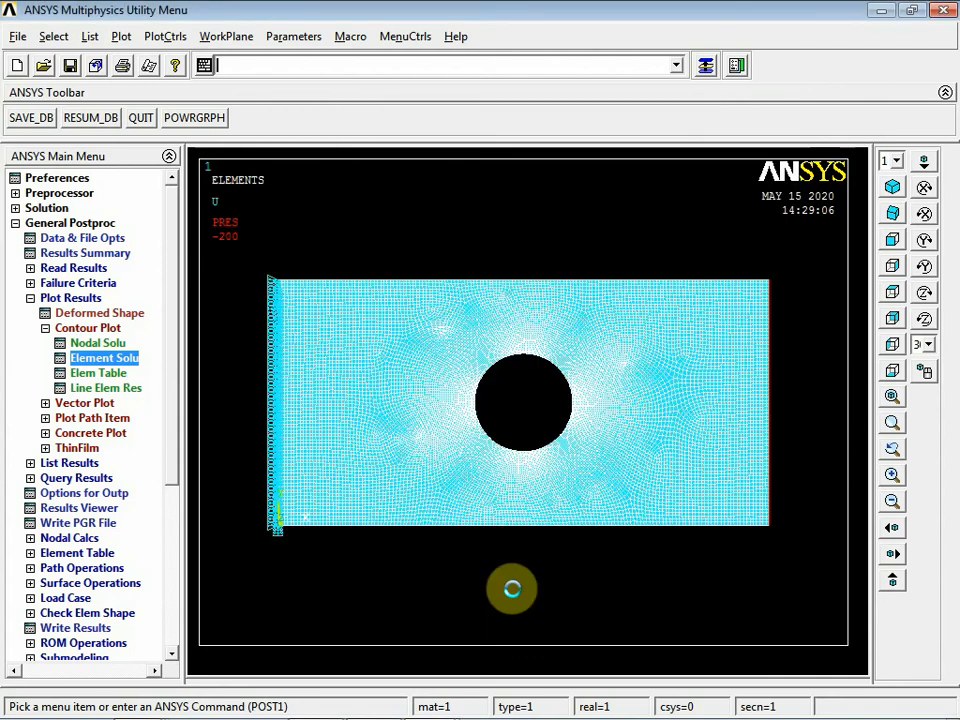